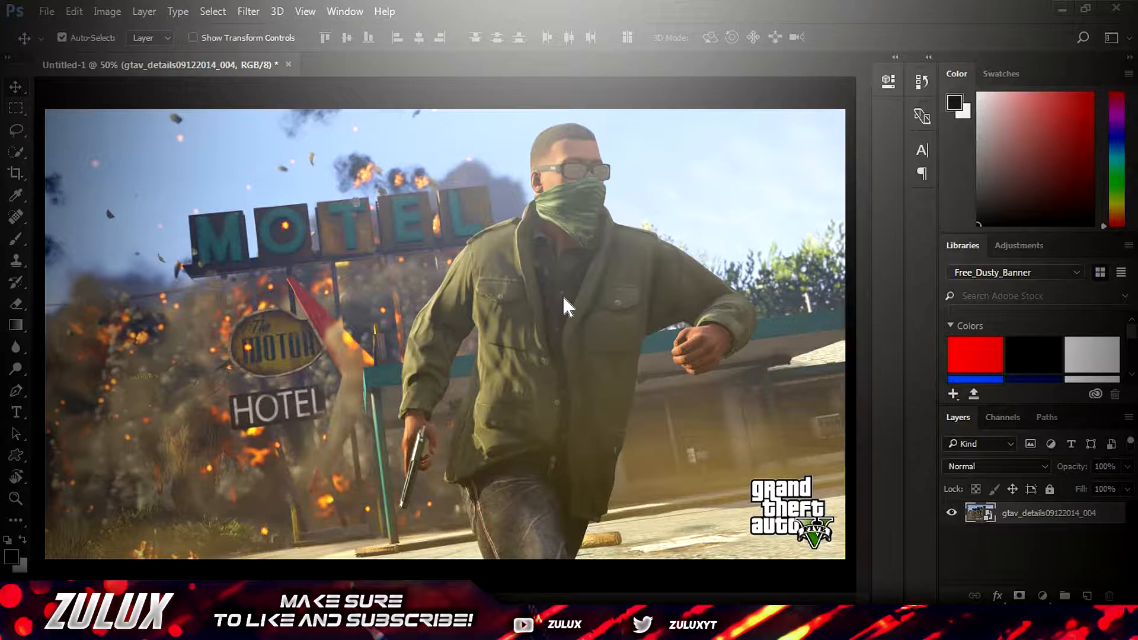
# Add a new layer and brush soft black along the right, bottom and left edges of the image
pyautogui.click(1087, 595)
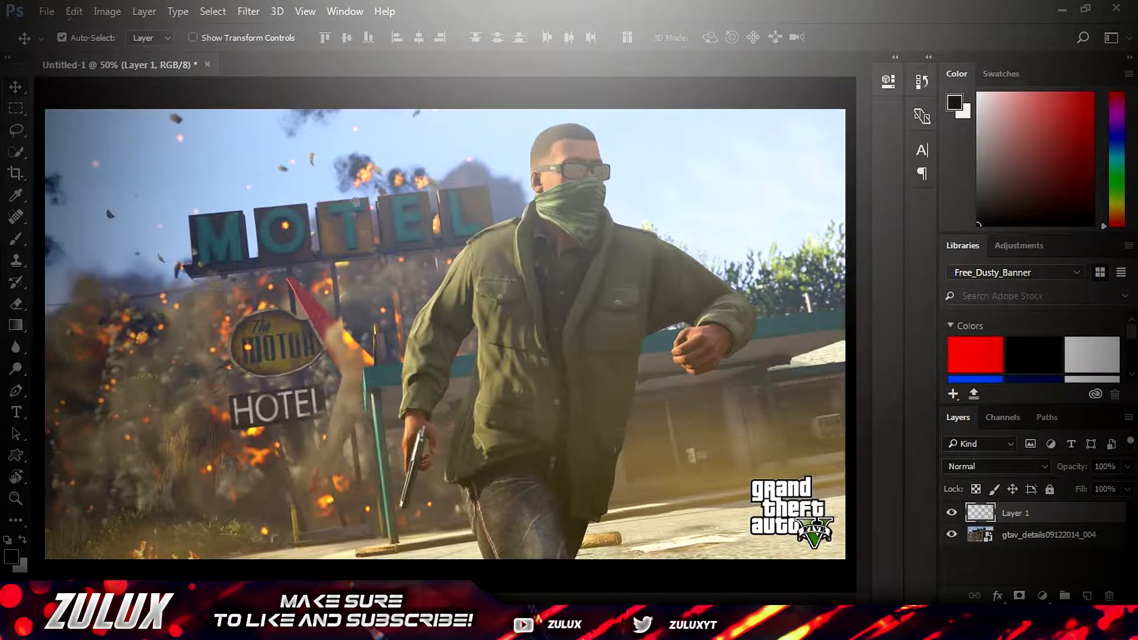
pyautogui.click(16, 196)
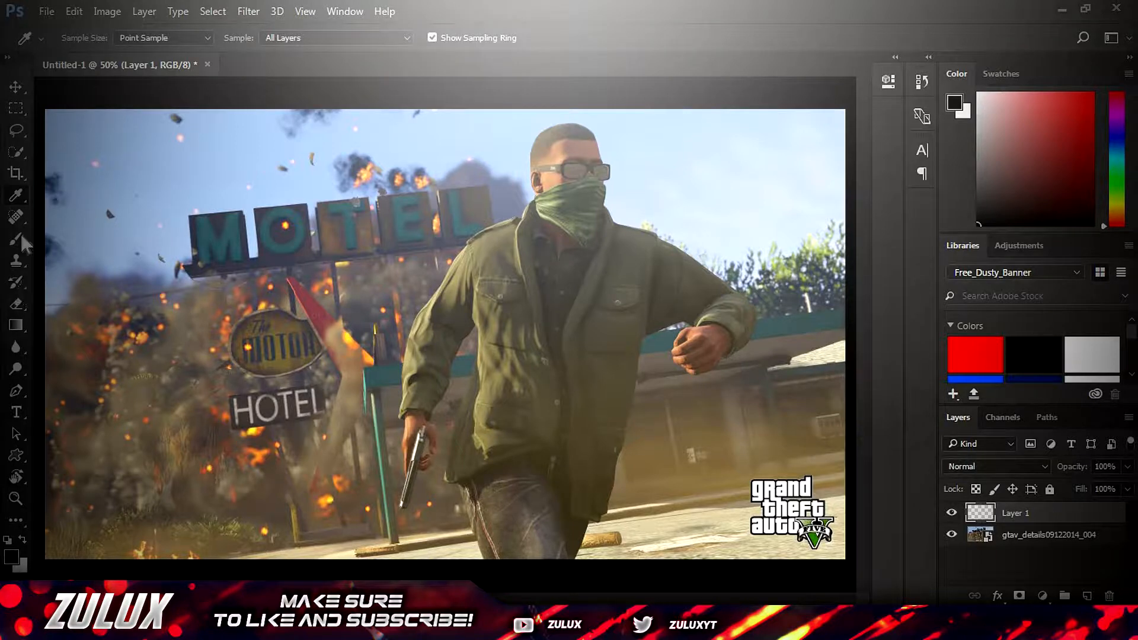
pyautogui.rightClick(25, 192)
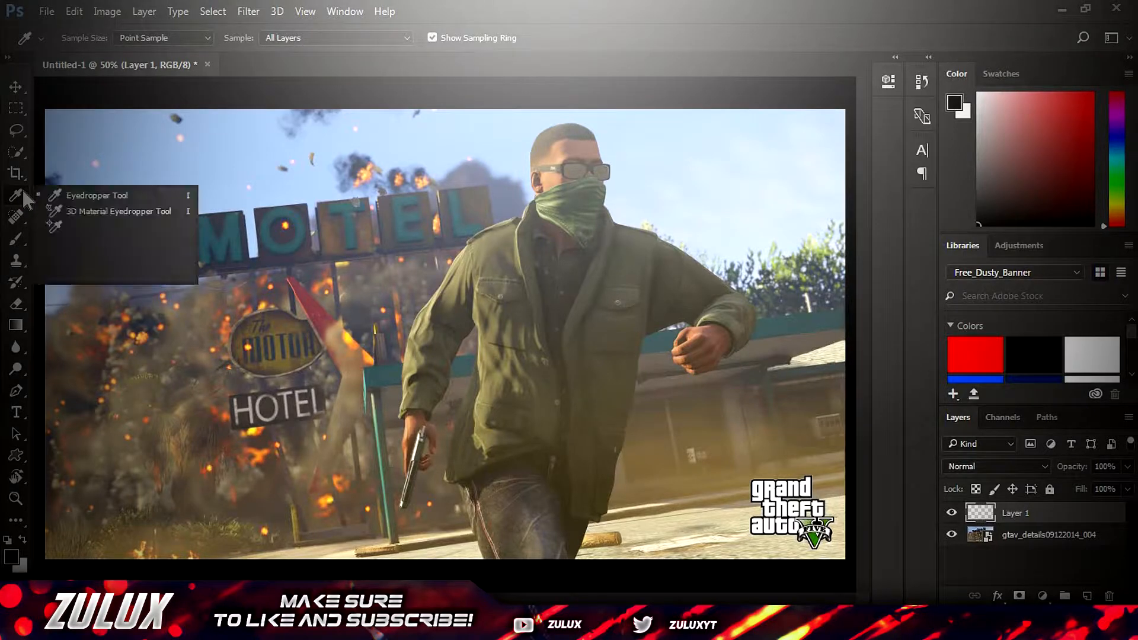
pyautogui.click(16, 239)
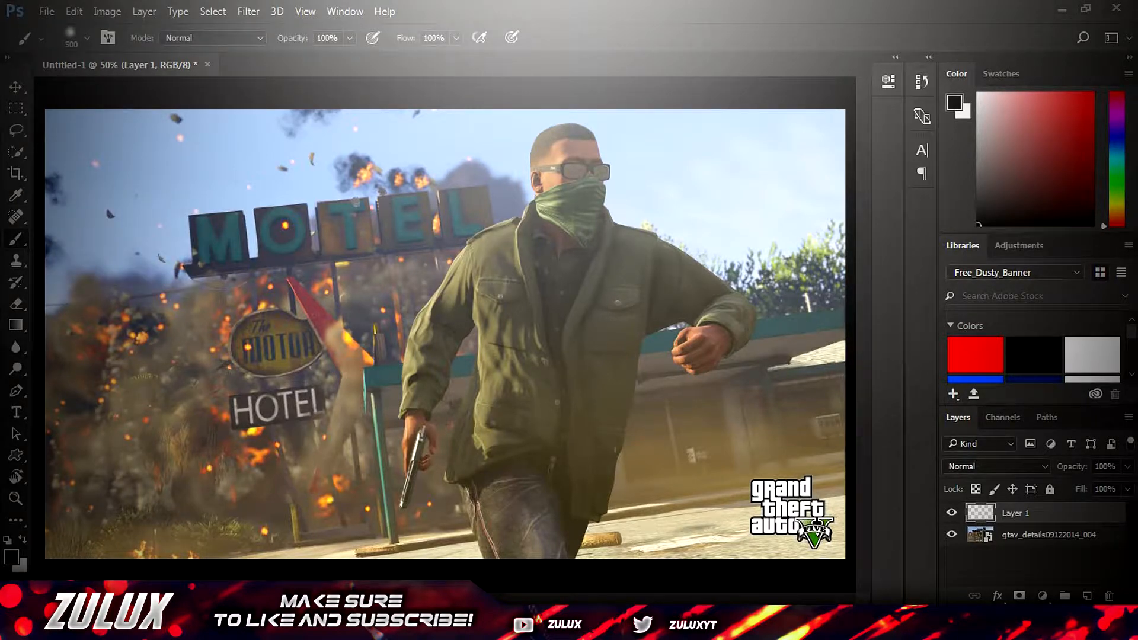
pyautogui.click(12, 556)
pyautogui.moveTo(368, 332); pyautogui.dragTo(354, 357)
pyautogui.click(763, 137)
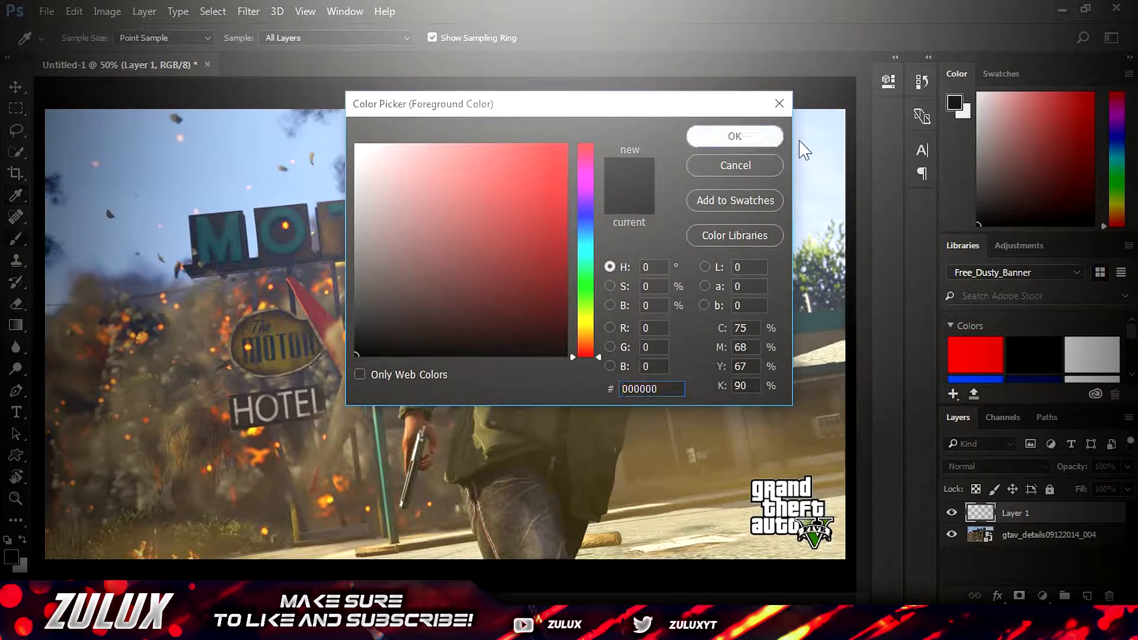
pyautogui.moveTo(830, 119)
pyautogui.mouseDown()
pyautogui.moveTo(803, 551)
pyautogui.moveTo(775, 531)
pyautogui.moveTo(89, 510)
pyautogui.mouseUp()
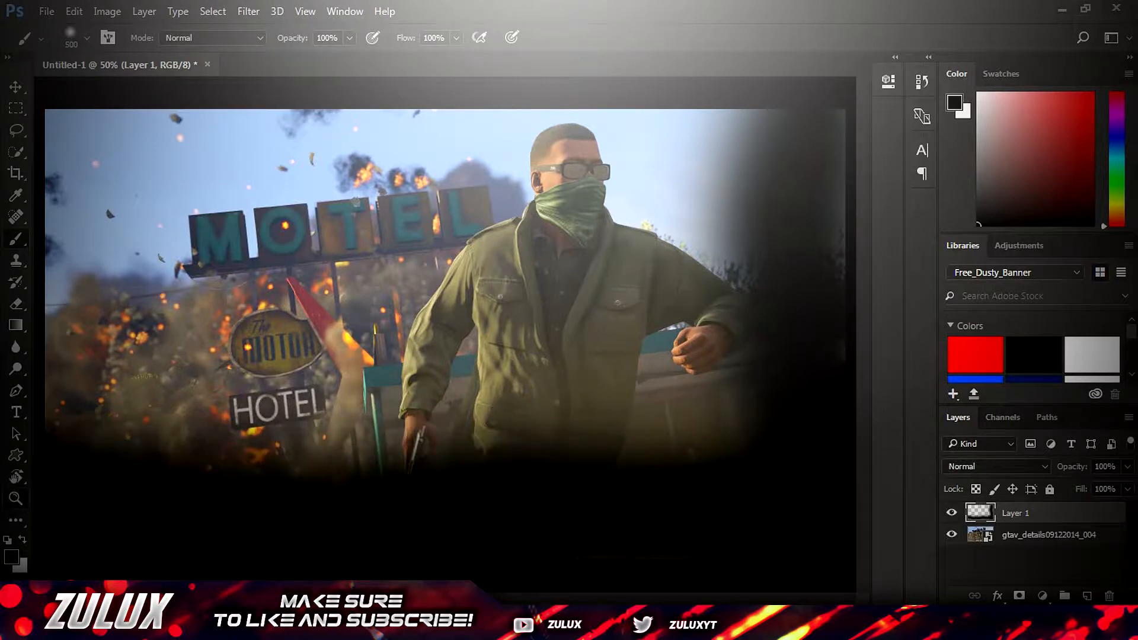
pyautogui.moveTo(89, 450); pyautogui.dragTo(83, 119)
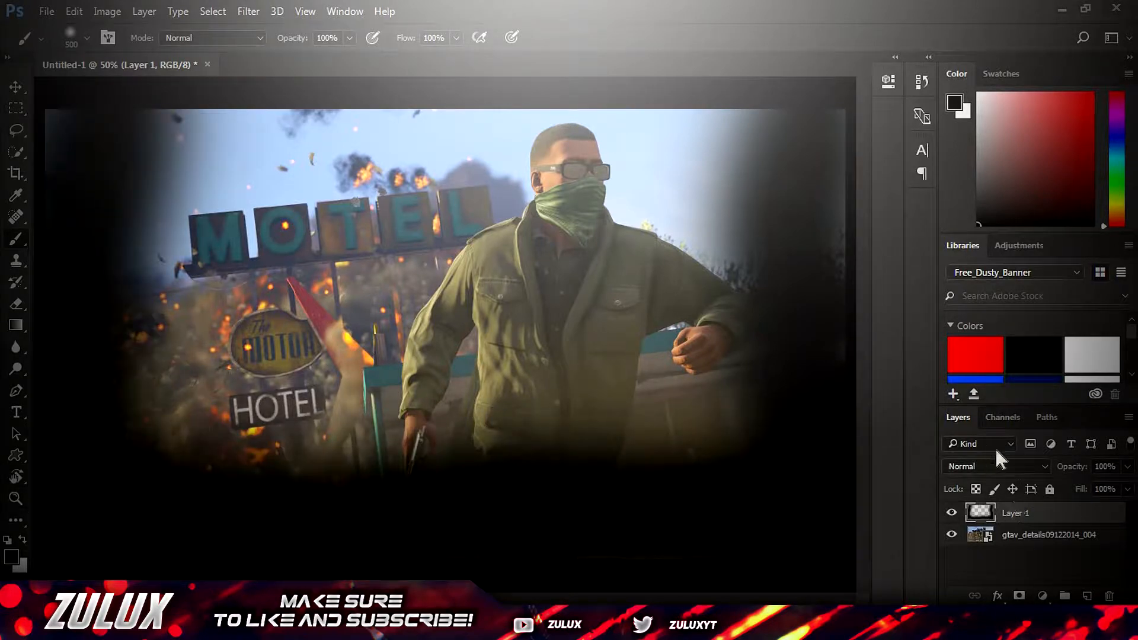
# Set the black edge layer's blend mode to Overlay and its opacity to 50%, and compare it with the layer hidden
pyautogui.click(1035, 466)
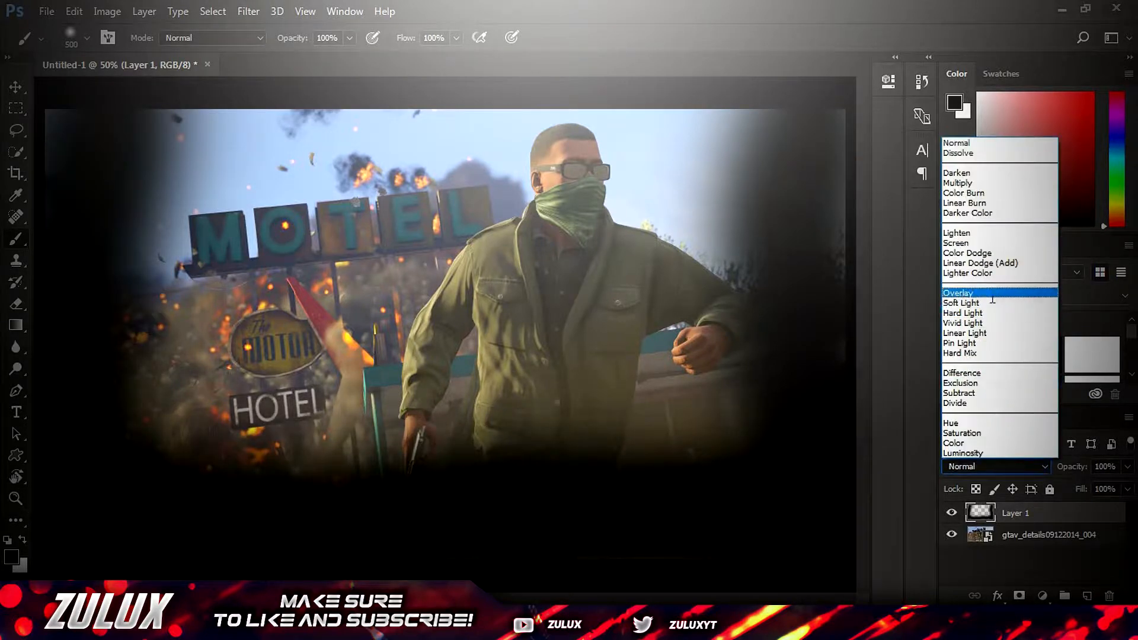
pyautogui.click(984, 291)
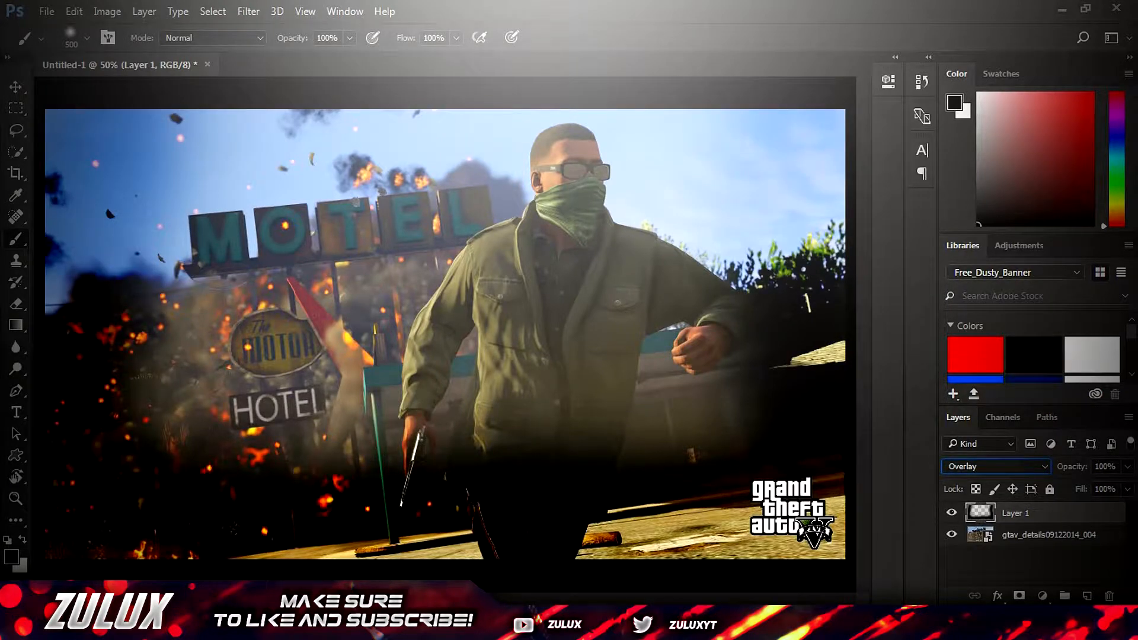
pyautogui.click(1127, 489)
pyautogui.click(1104, 467)
pyautogui.write('50')
pyautogui.press('Return')
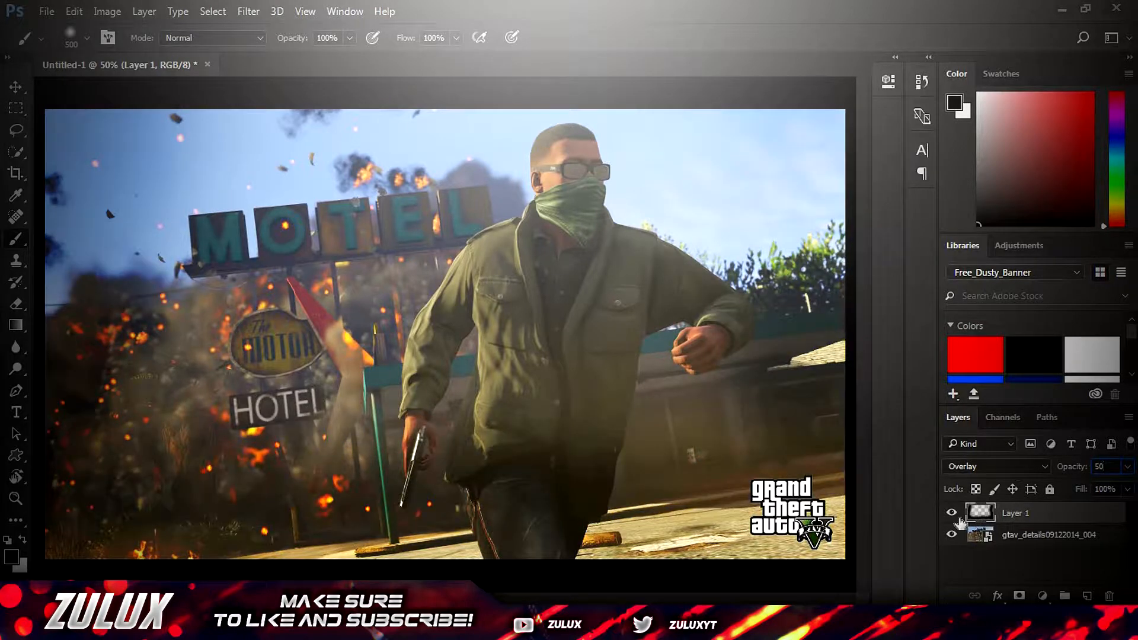
pyautogui.click(953, 513)
pyautogui.click(1070, 583)
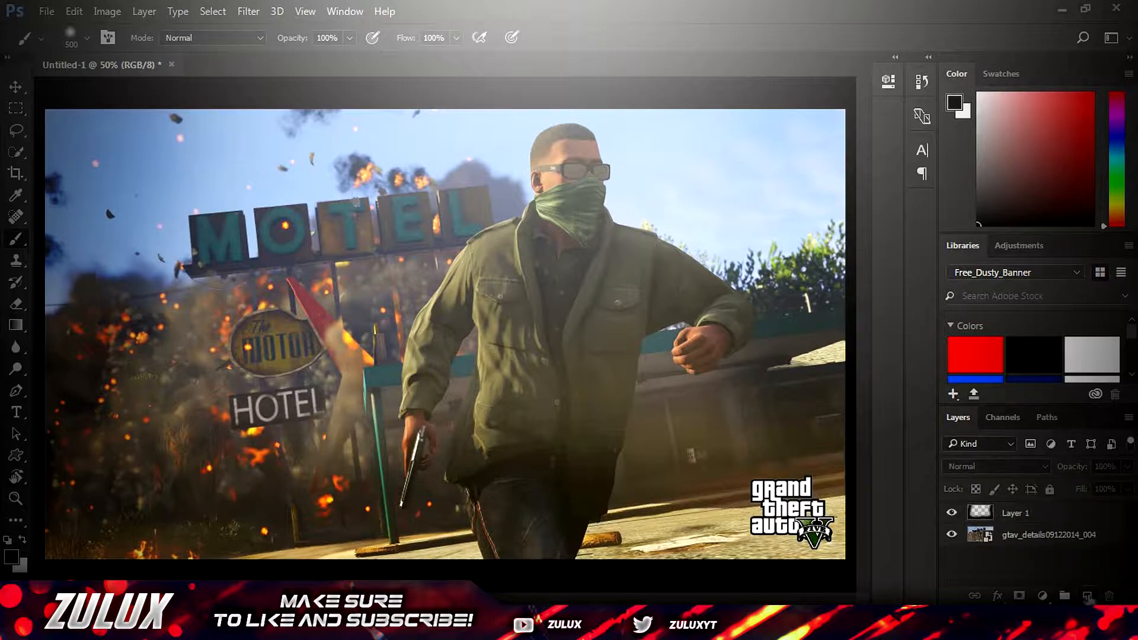
# Add a new layer above the black edge layer and set the brush size to 700 px
pyautogui.click(1087, 595)
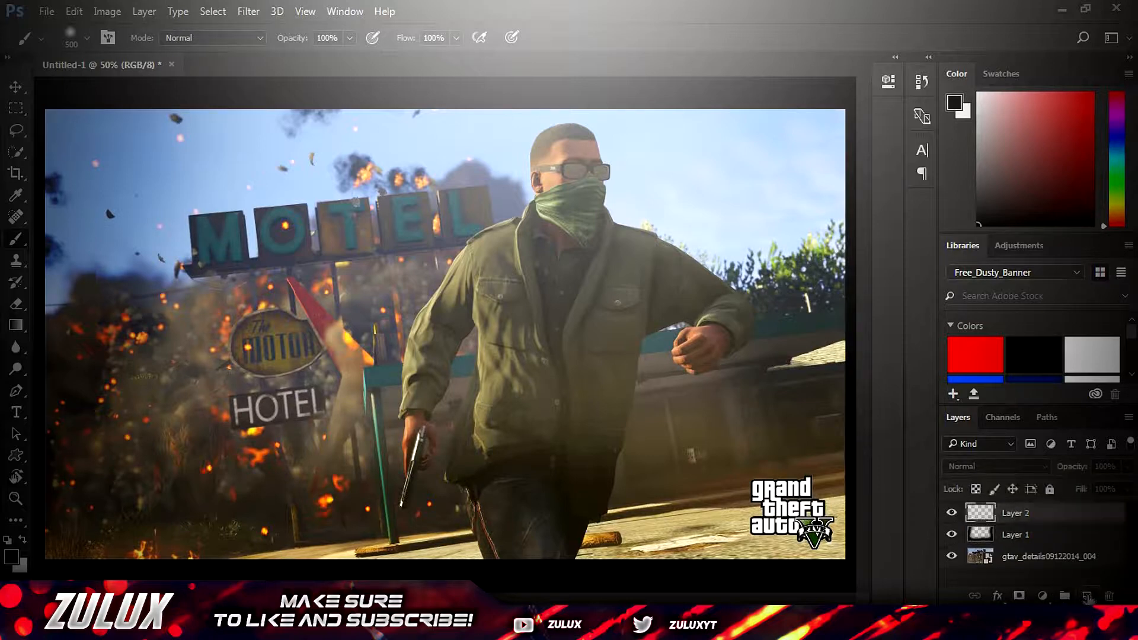
pyautogui.click(87, 39)
pyautogui.moveTo(190, 70); pyautogui.dragTo(160, 70)
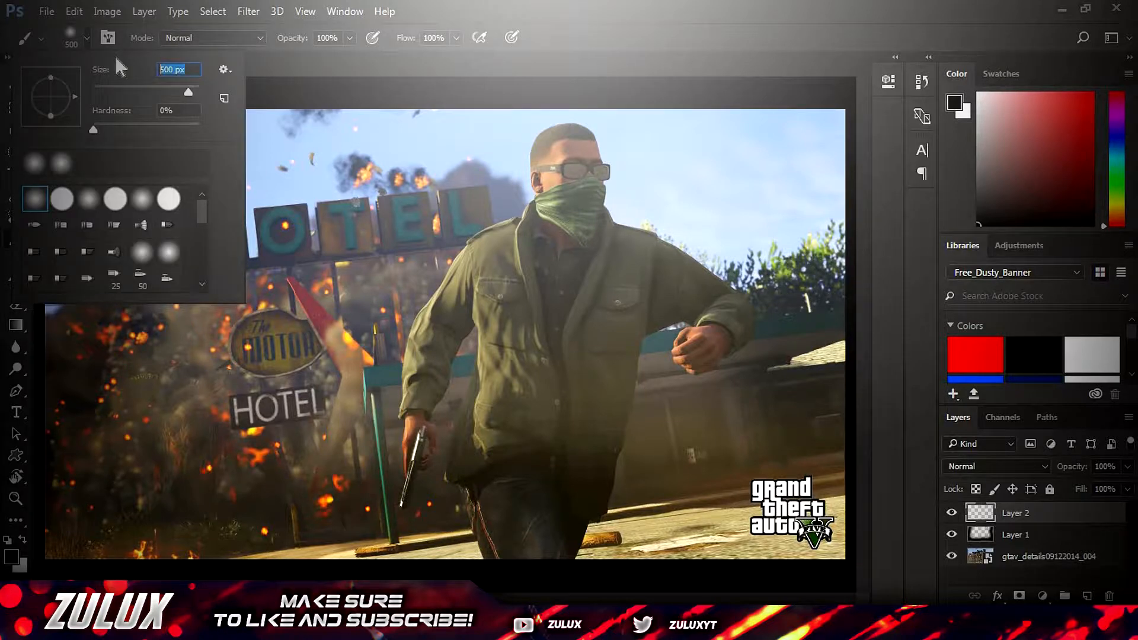
pyautogui.write('700')
pyautogui.press('Return')
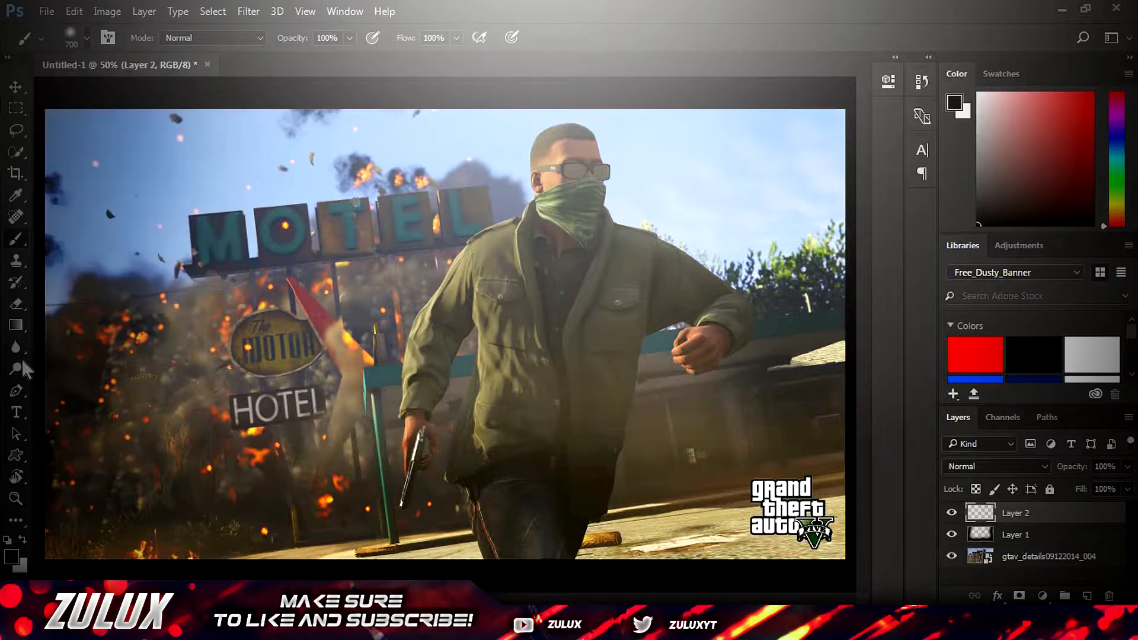
# Dab soft red (ff0000) spots in both lower corners of the image and set that layer's blend mode to Overlay
pyautogui.click(15, 556)
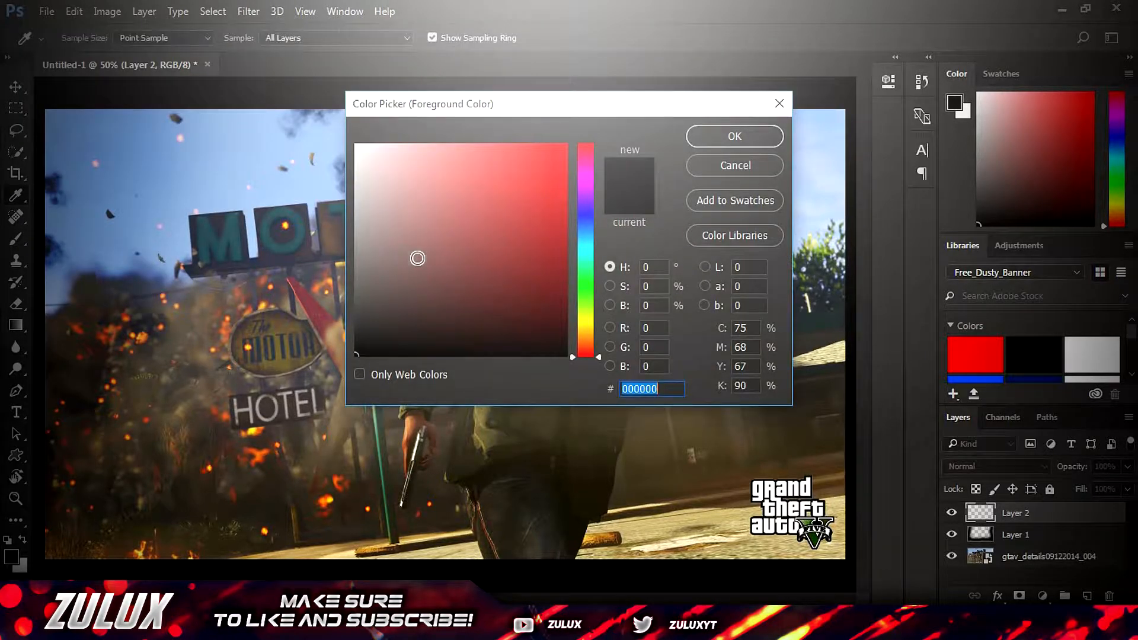
pyautogui.write('ff0000')
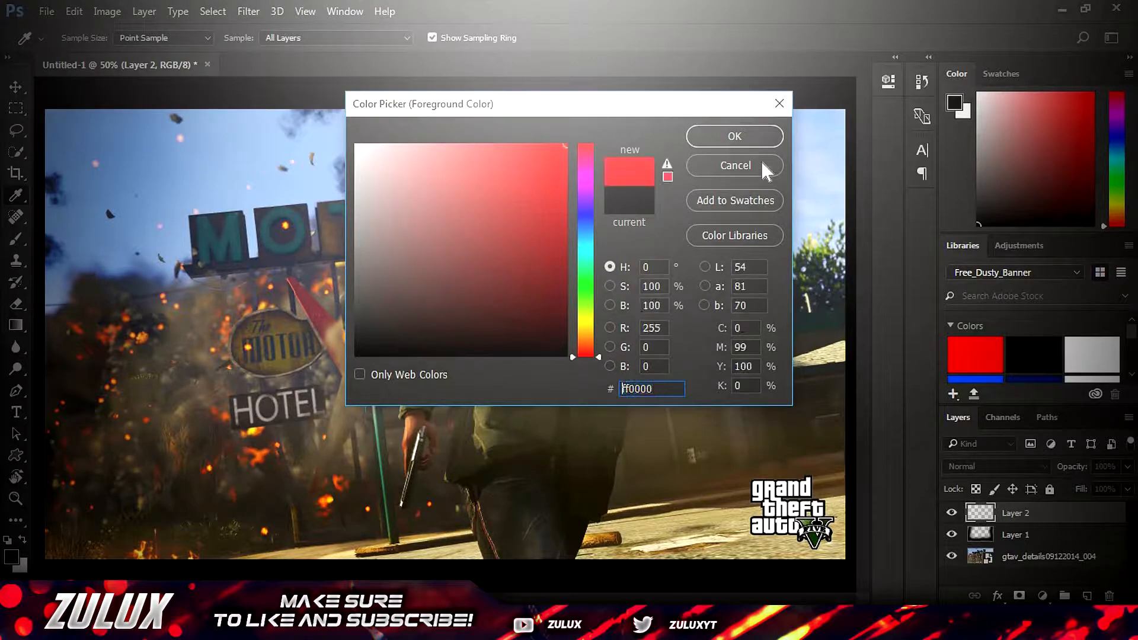
pyautogui.click(753, 140)
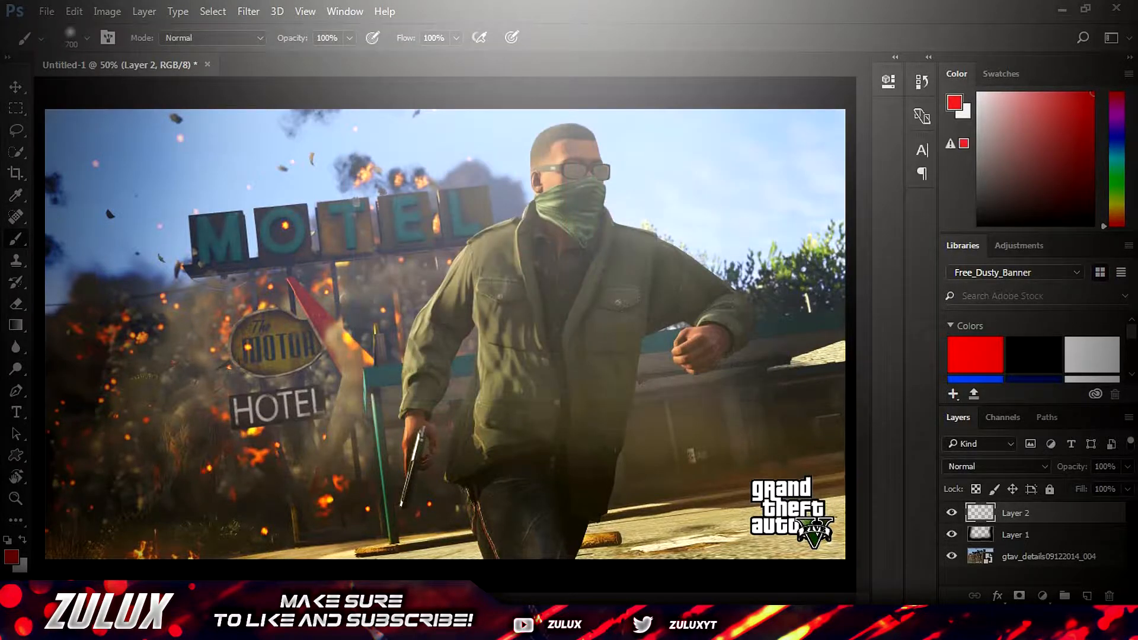
pyautogui.click(748, 457)
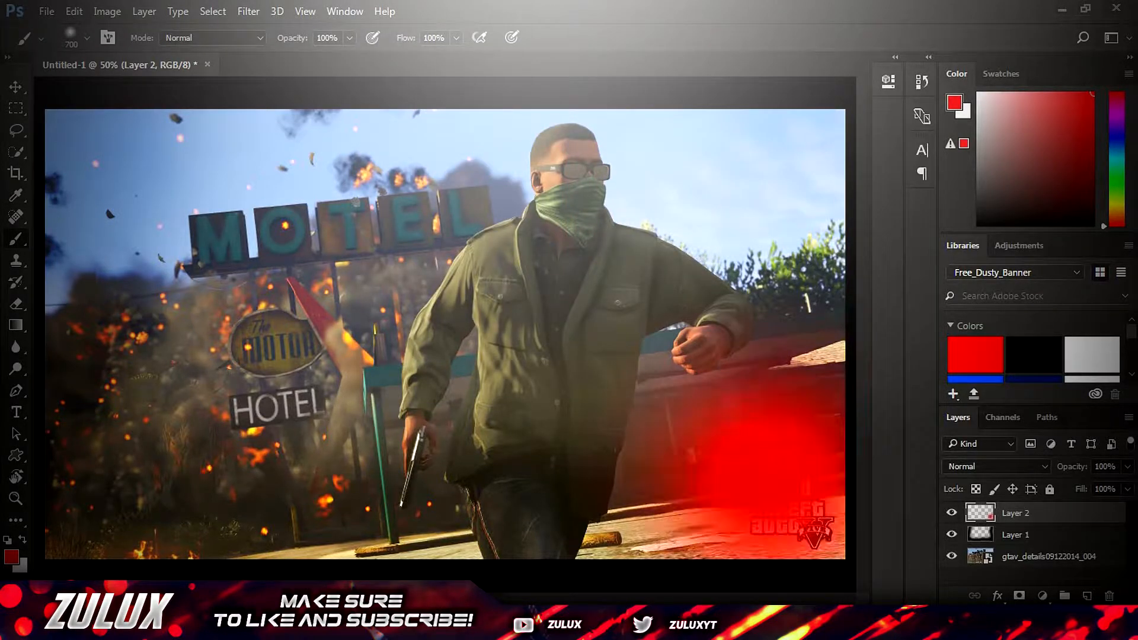
pyautogui.click(142, 445)
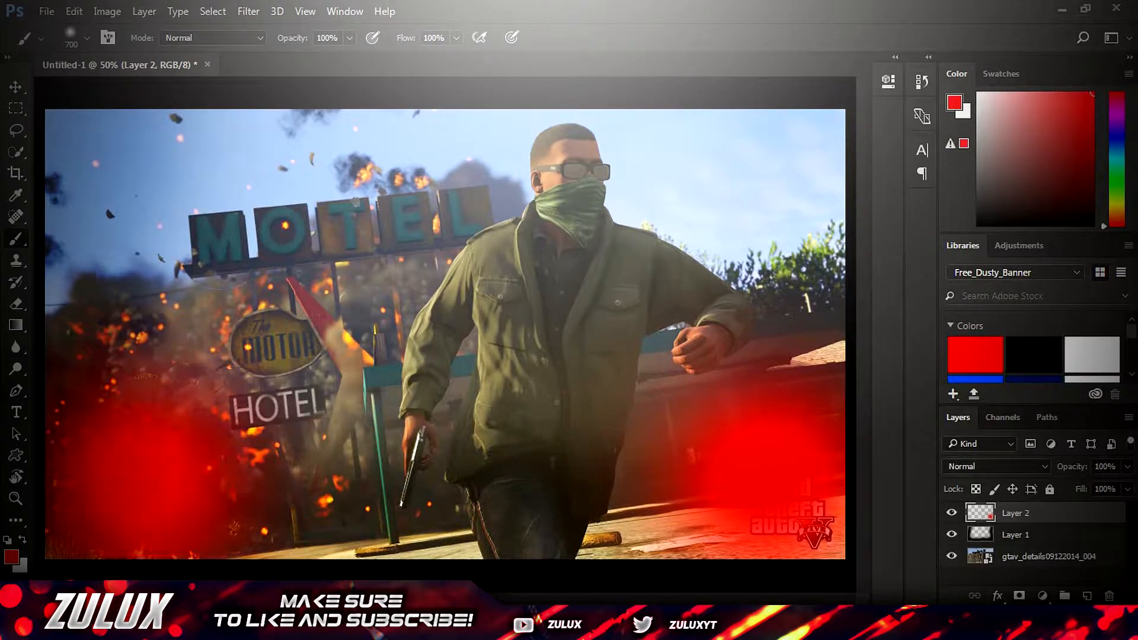
pyautogui.click(1015, 463)
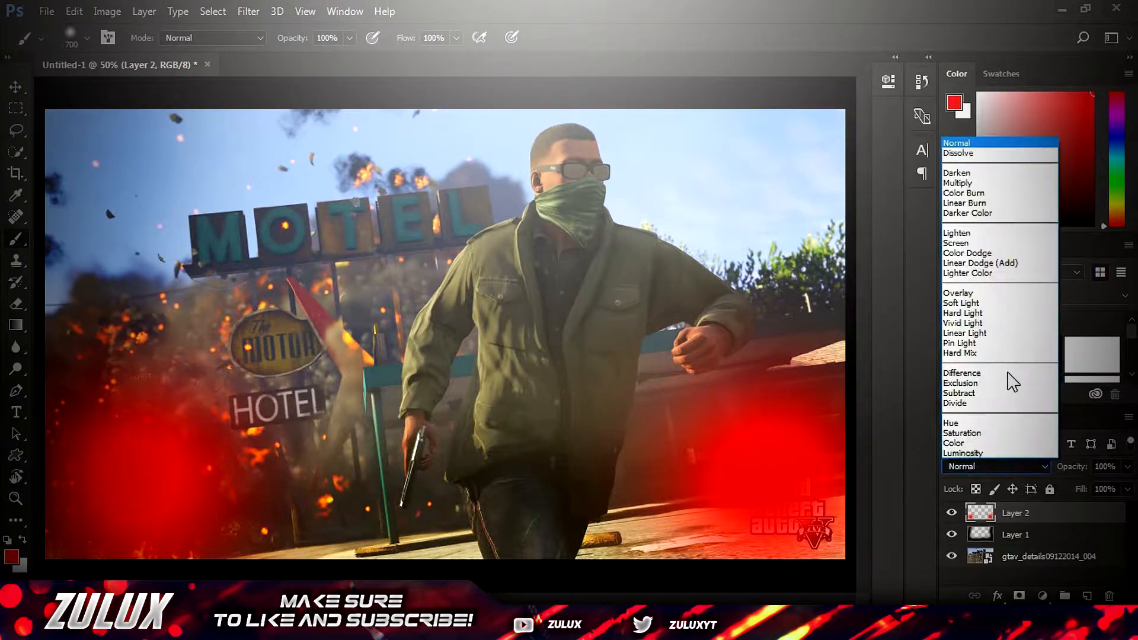
pyautogui.click(983, 291)
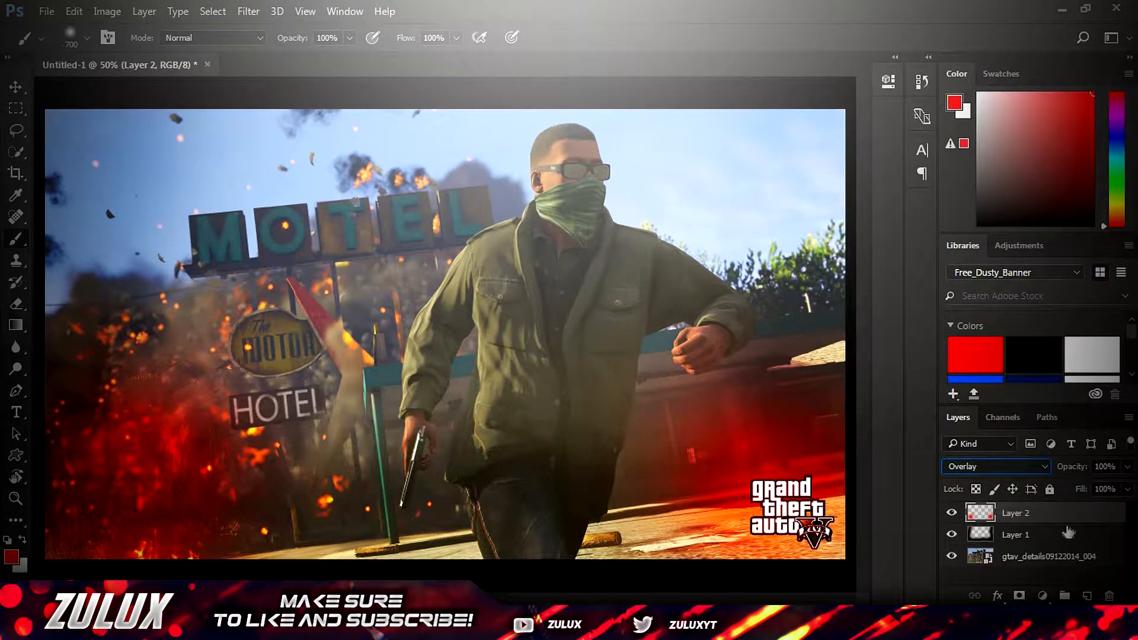
# Add a new layer above the red spots and set the foreground colour to blue 0072ff for the brush
pyautogui.click(1086, 595)
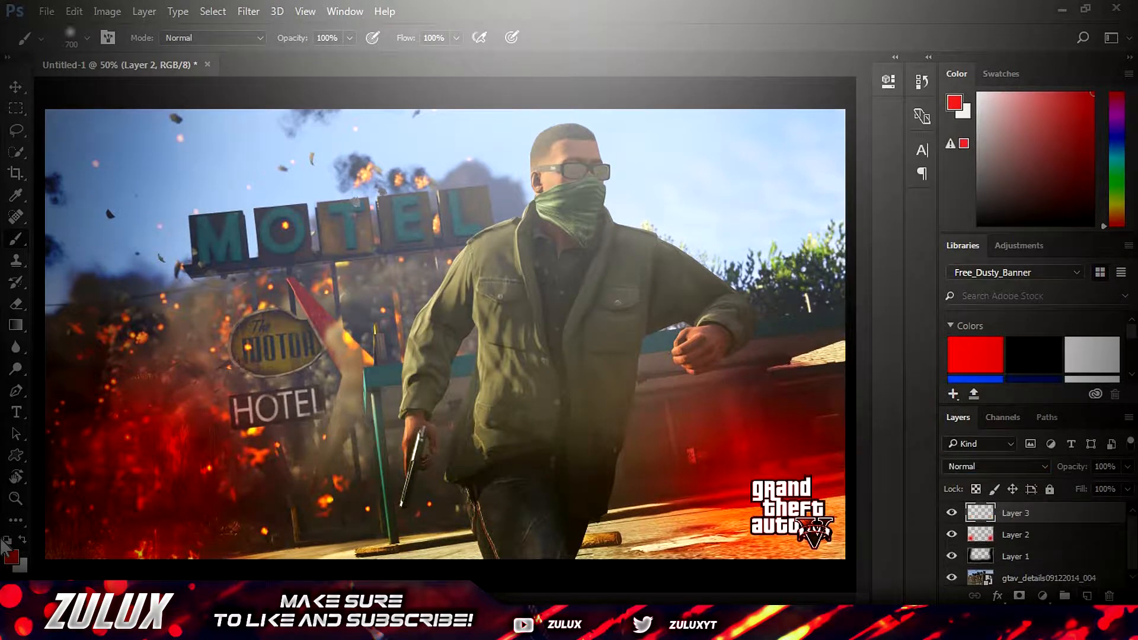
pyautogui.click(11, 556)
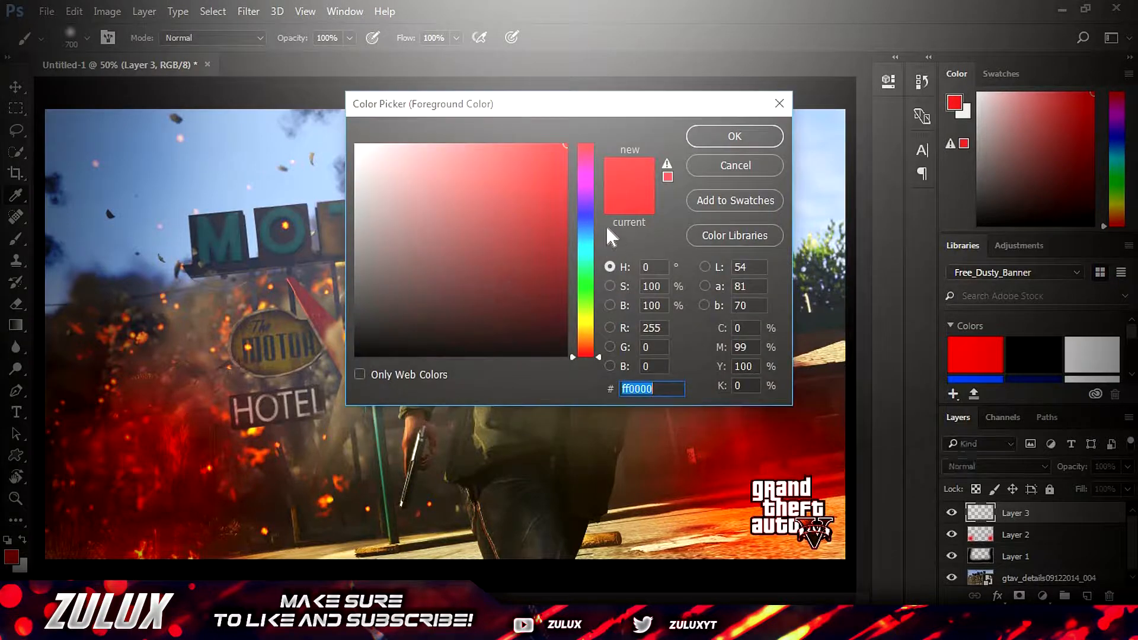
pyautogui.moveTo(591, 215); pyautogui.dragTo(590, 229)
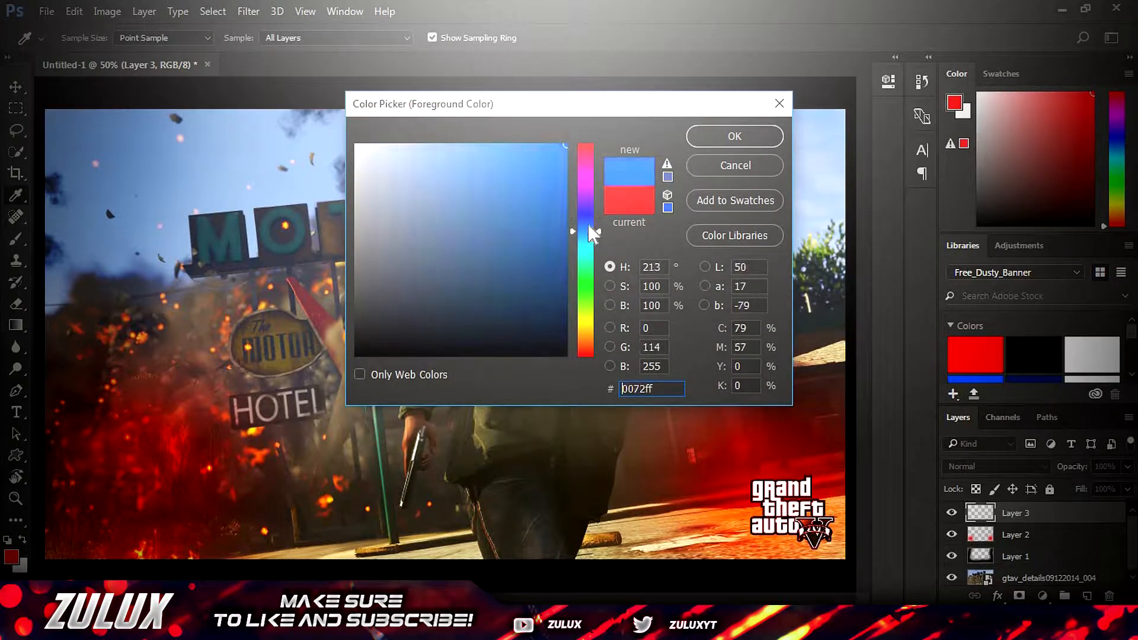
pyautogui.click(733, 136)
pyautogui.press('b')
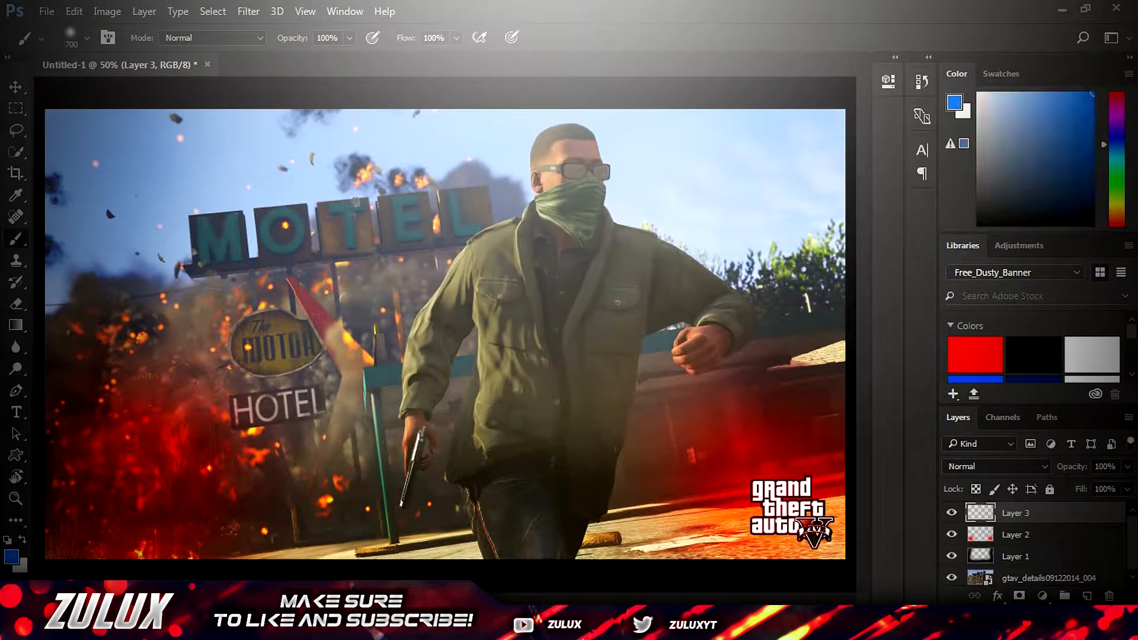
# Paint the blue over the whole sky behind the motel sign and the man with a 300 px brush
pyautogui.click(80, 33)
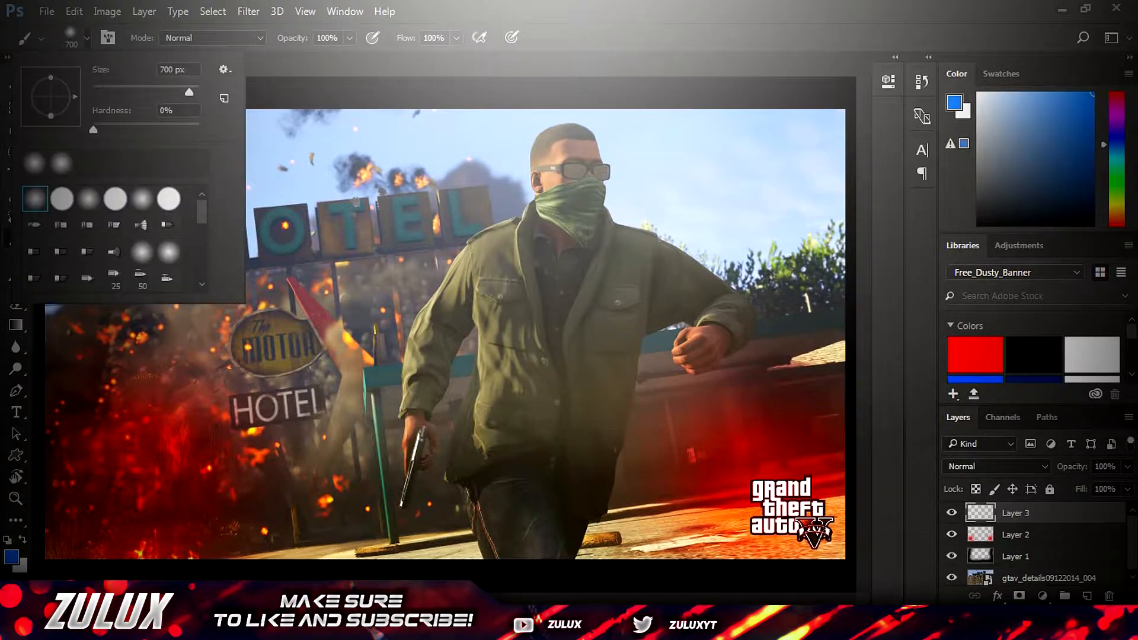
pyautogui.moveTo(176, 70); pyautogui.dragTo(158, 70)
pyautogui.write('300')
pyautogui.press('Return')
pyautogui.moveTo(56, 119)
pyautogui.mouseDown()
pyautogui.moveTo(415, 121)
pyautogui.moveTo(405, 154)
pyautogui.moveTo(261, 199)
pyautogui.moveTo(91, 222)
pyautogui.moveTo(68, 279)
pyautogui.moveTo(132, 246)
pyautogui.moveTo(151, 249)
pyautogui.mouseUp()
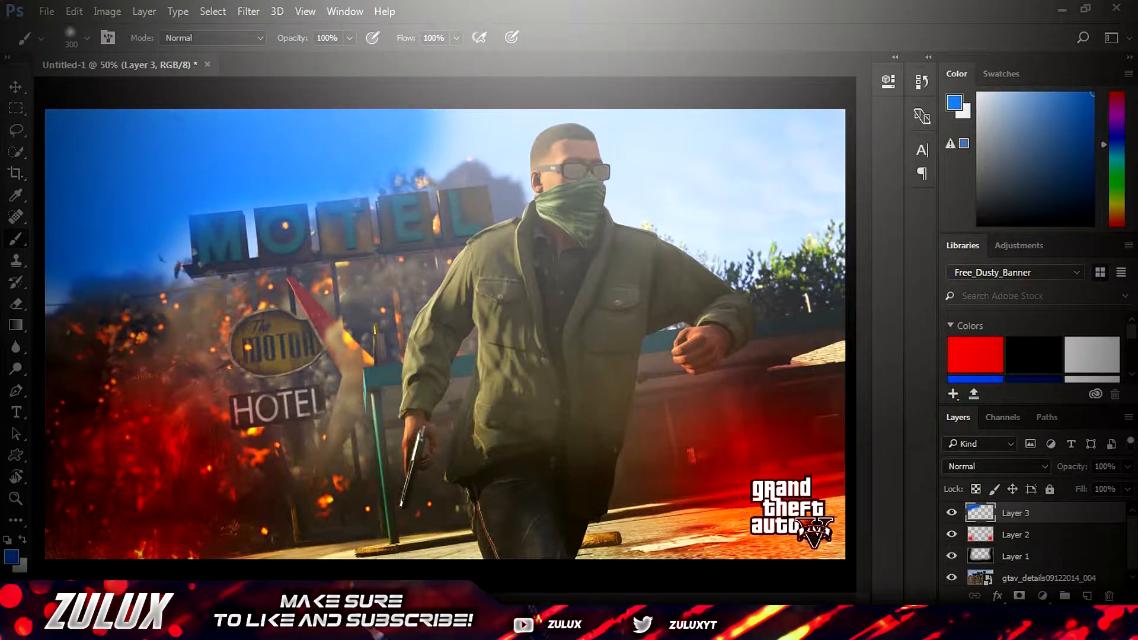
pyautogui.moveTo(824, 128)
pyautogui.mouseDown()
pyautogui.moveTo(782, 202)
pyautogui.moveTo(688, 237)
pyautogui.moveTo(652, 177)
pyautogui.moveTo(646, 133)
pyautogui.moveTo(765, 139)
pyautogui.moveTo(611, 154)
pyautogui.mouseUp()
pyautogui.moveTo(439, 136); pyautogui.dragTo(598, 121)
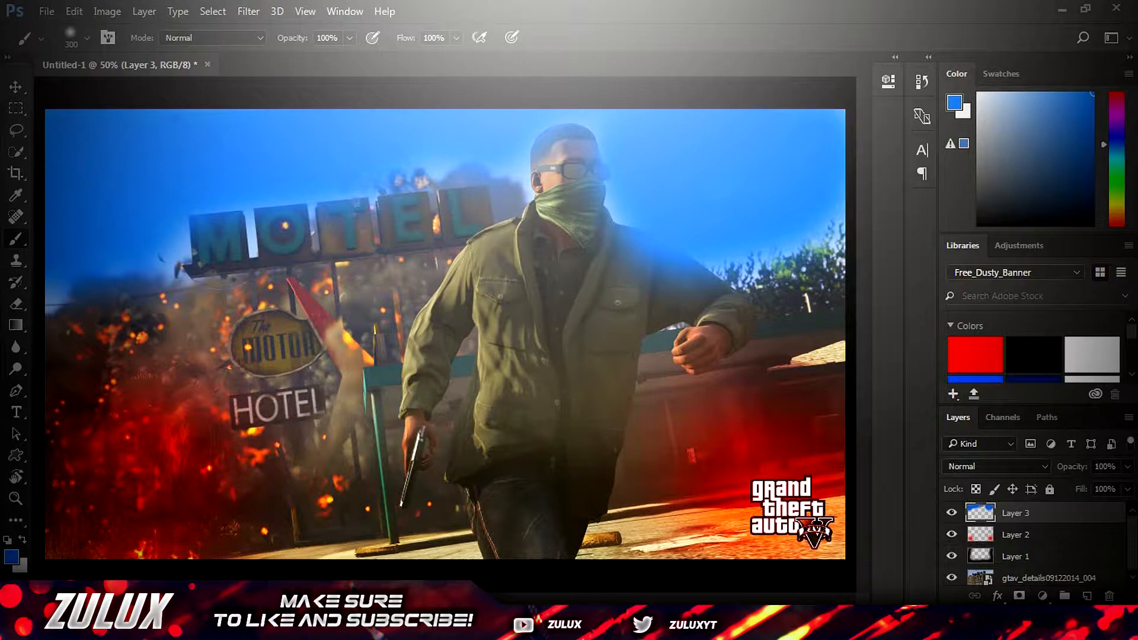
# Set the blue sky layer's blend mode to Overlay and its opacity to 75%
pyautogui.click(1041, 468)
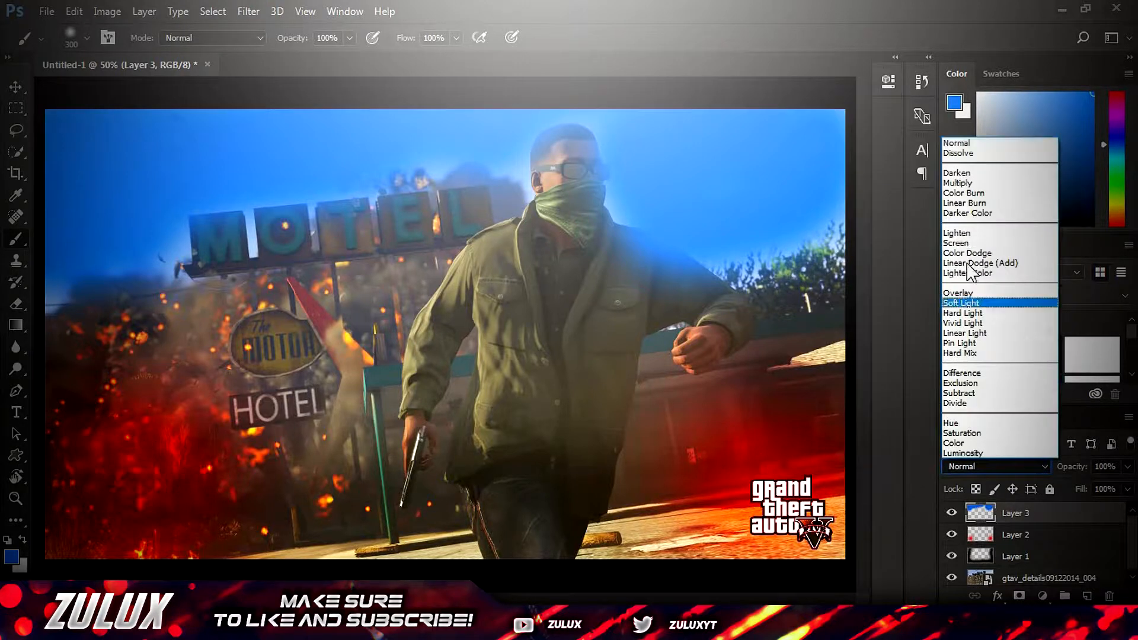
pyautogui.click(983, 293)
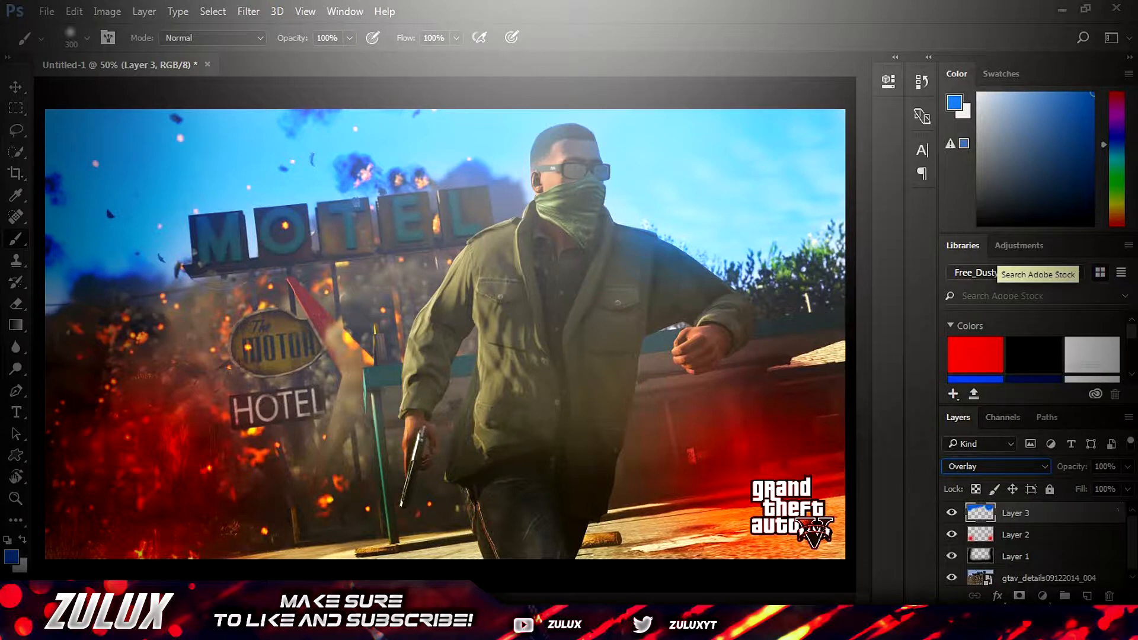
pyautogui.click(1103, 467)
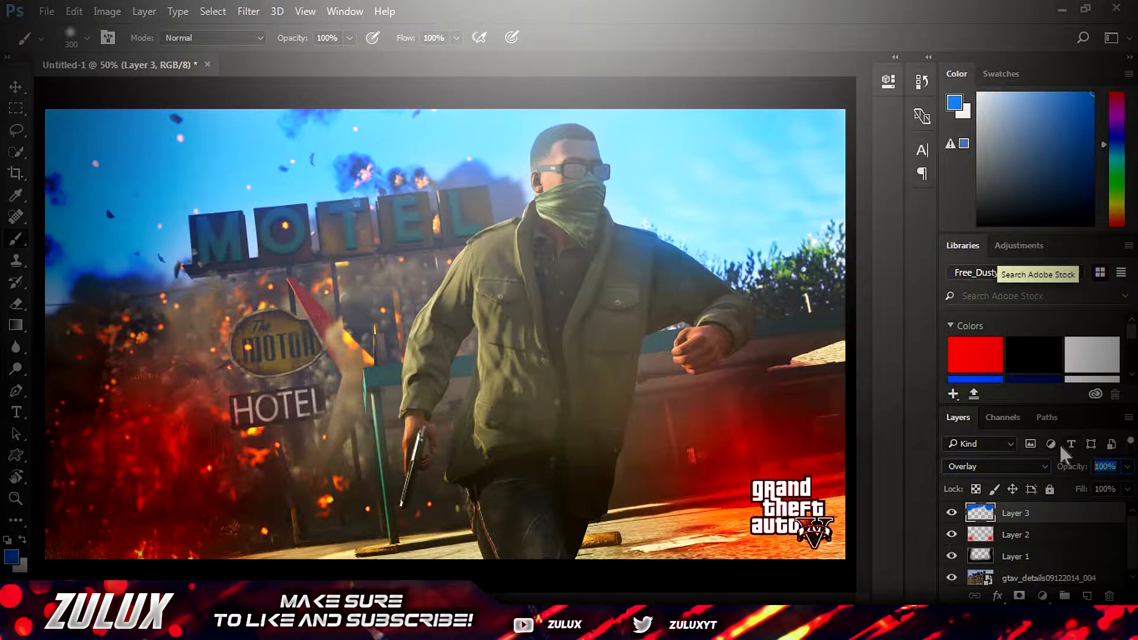
pyautogui.write('75')
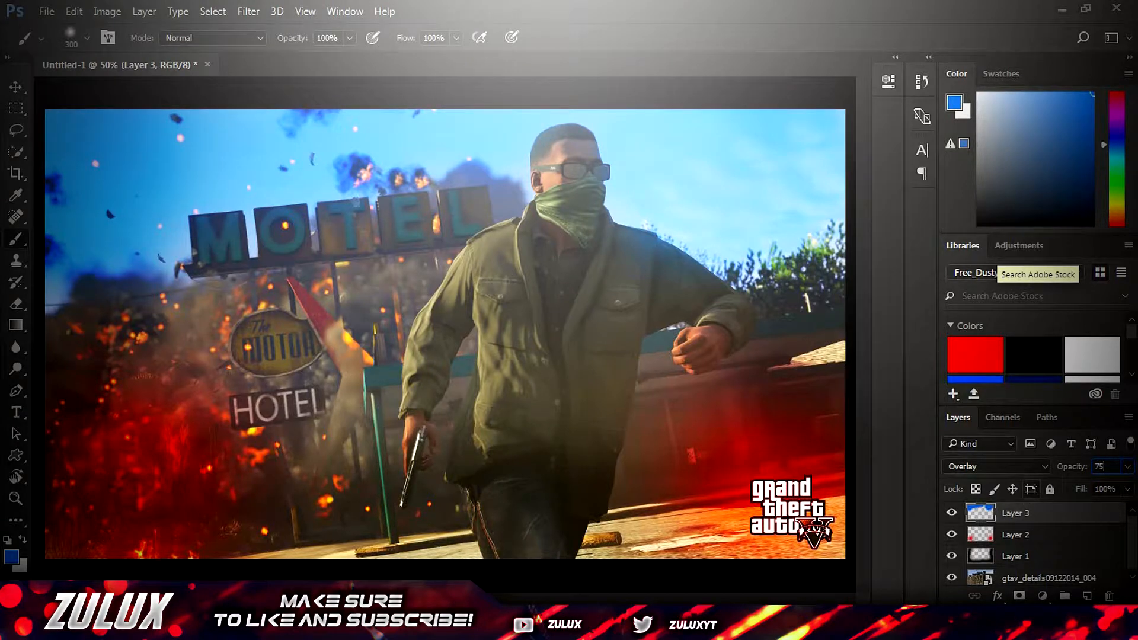
# Add a new layer and paint a soft white (ffffff) spot over the man's face
pyautogui.click(1088, 596)
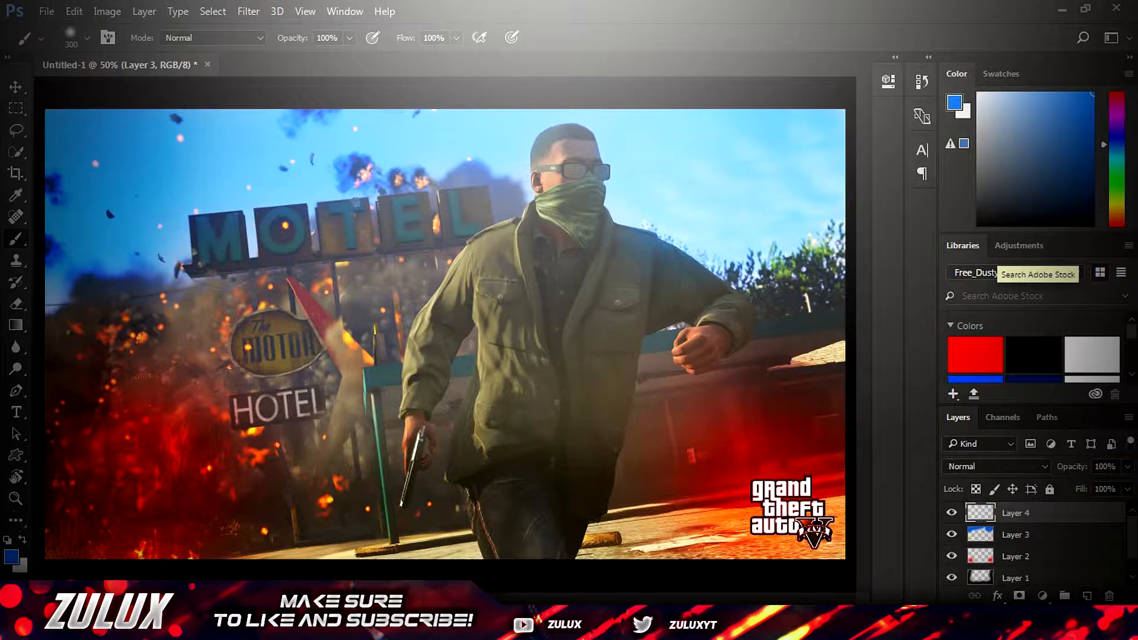
pyautogui.click(13, 558)
pyautogui.moveTo(470, 256); pyautogui.dragTo(52, 44)
pyautogui.click(699, 139)
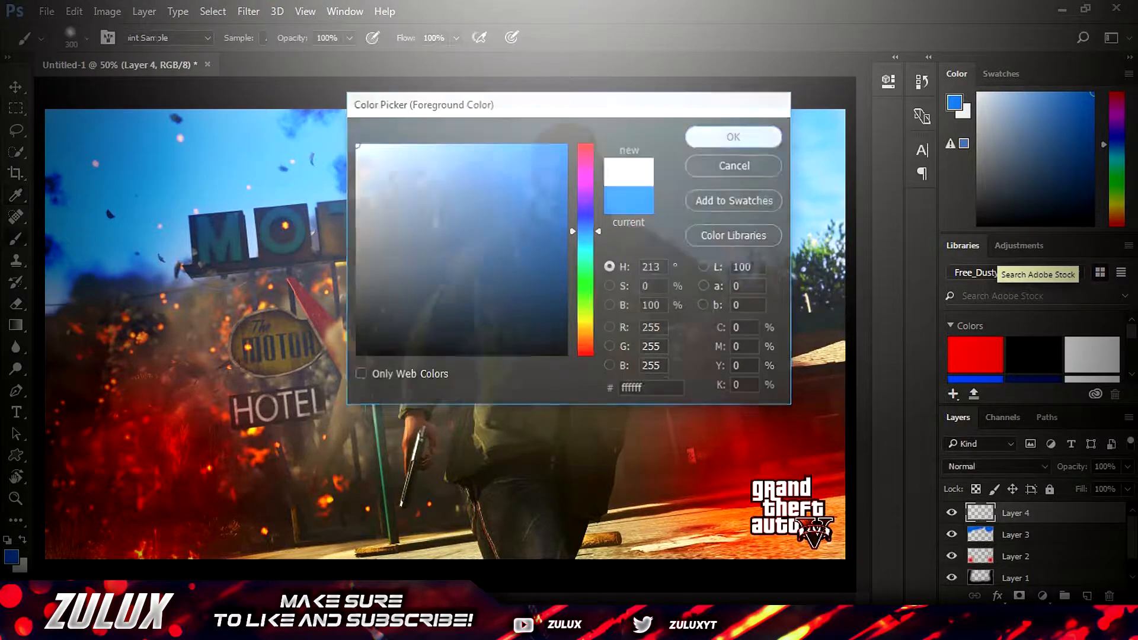
pyautogui.moveTo(565, 171); pyautogui.dragTo(562, 199)
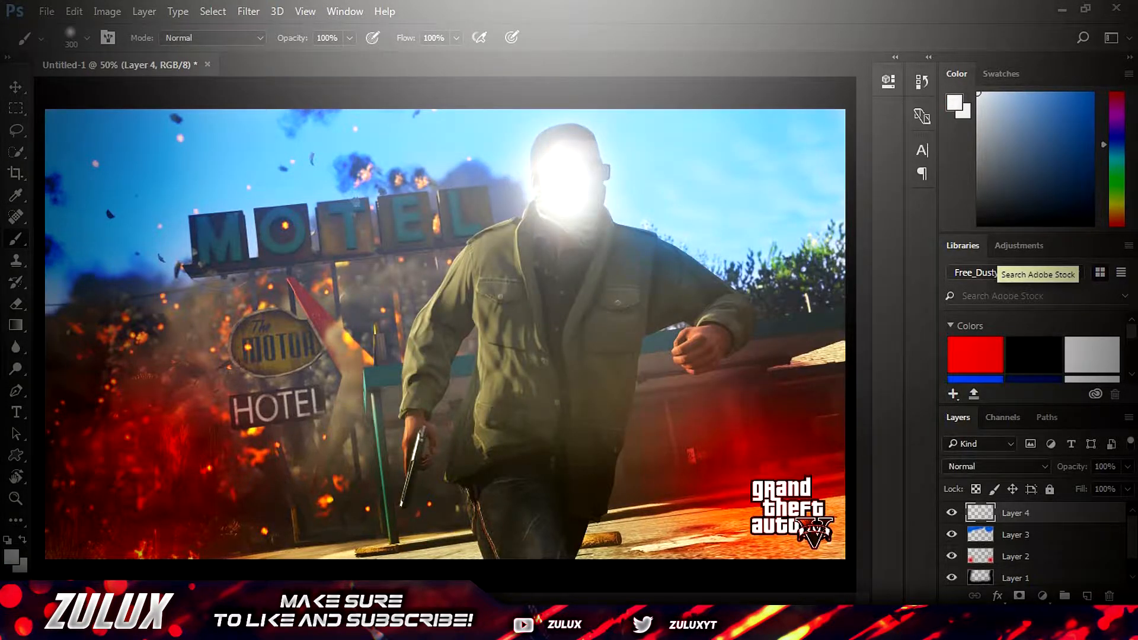
# Set the white face layer's blend mode to Overlay and its opacity to 50%, comparing the image with the layer hidden
pyautogui.click(992, 465)
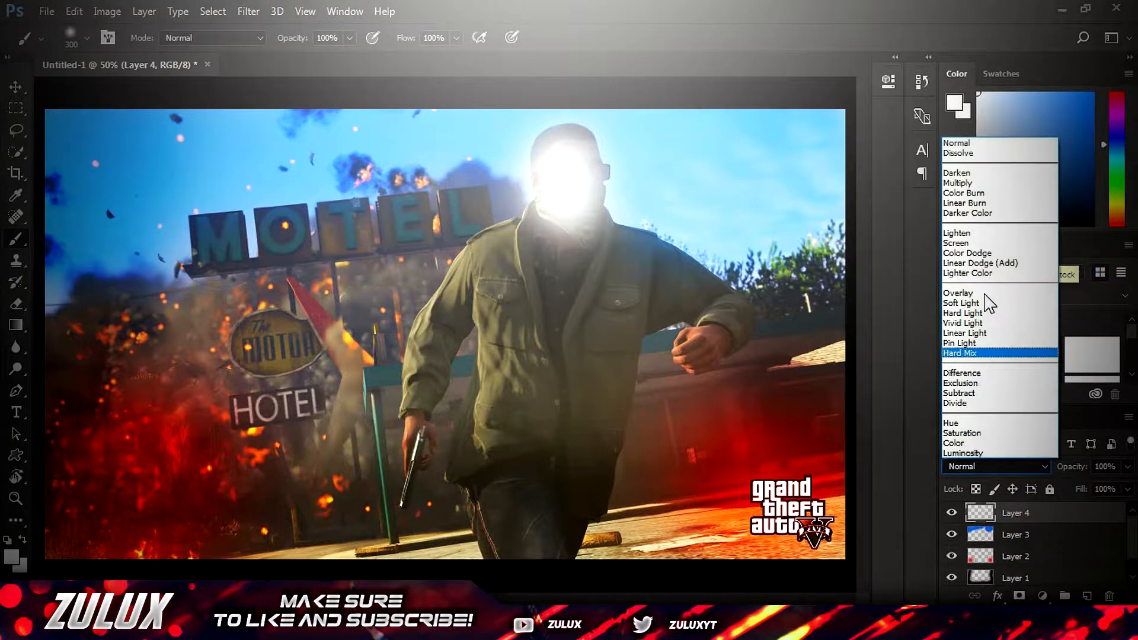
pyautogui.click(964, 293)
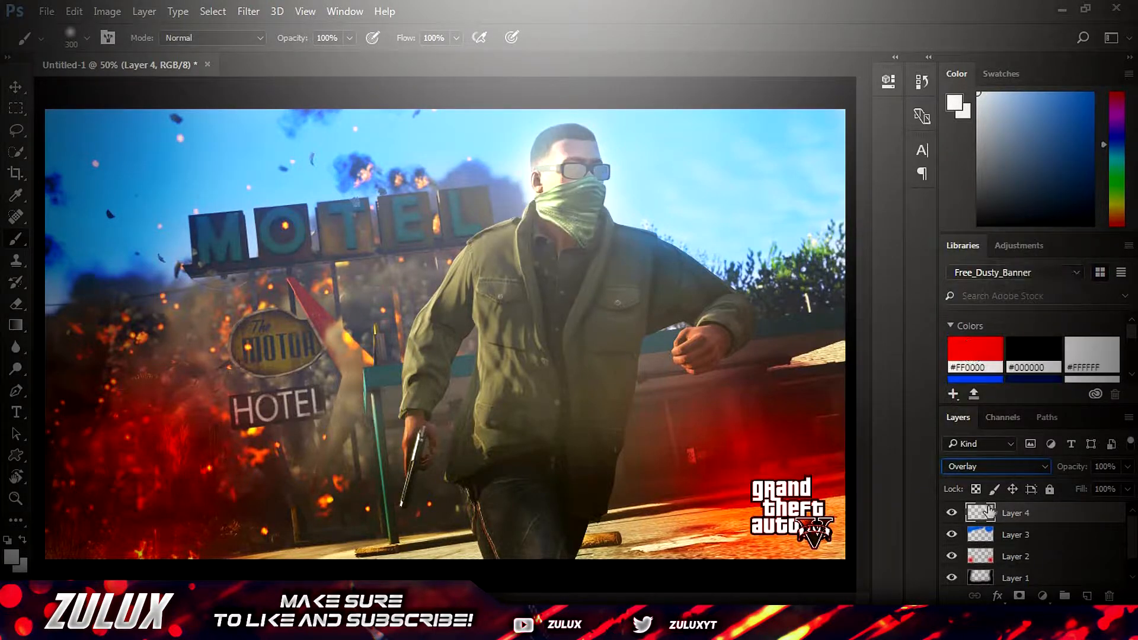
pyautogui.click(951, 513)
pyautogui.click(952, 512)
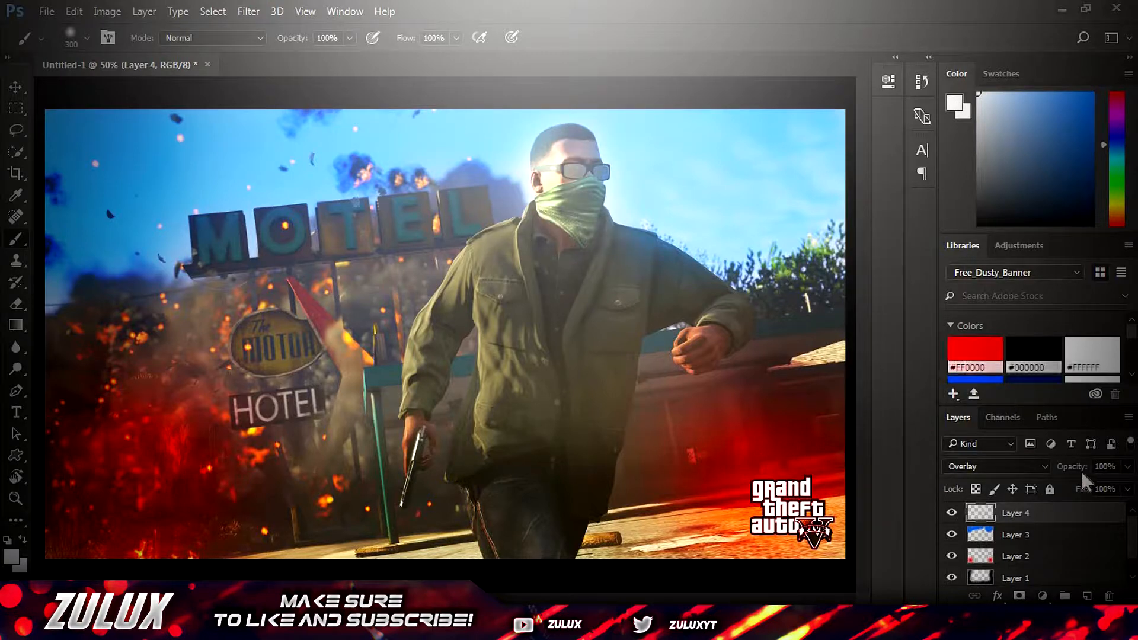
pyautogui.click(1105, 466)
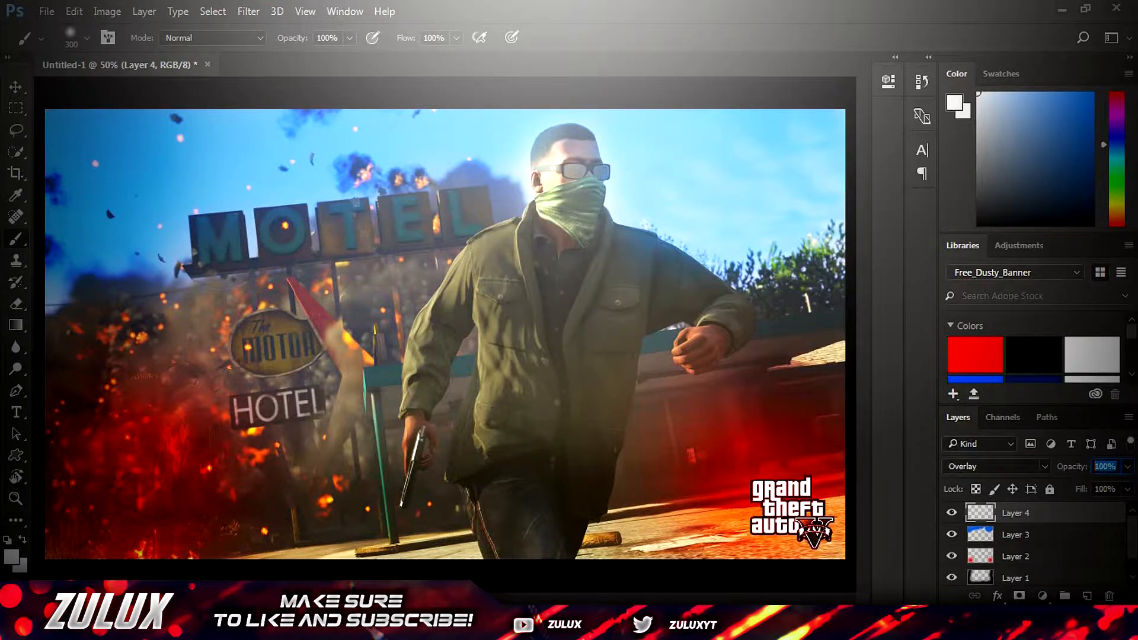
pyautogui.write('50')
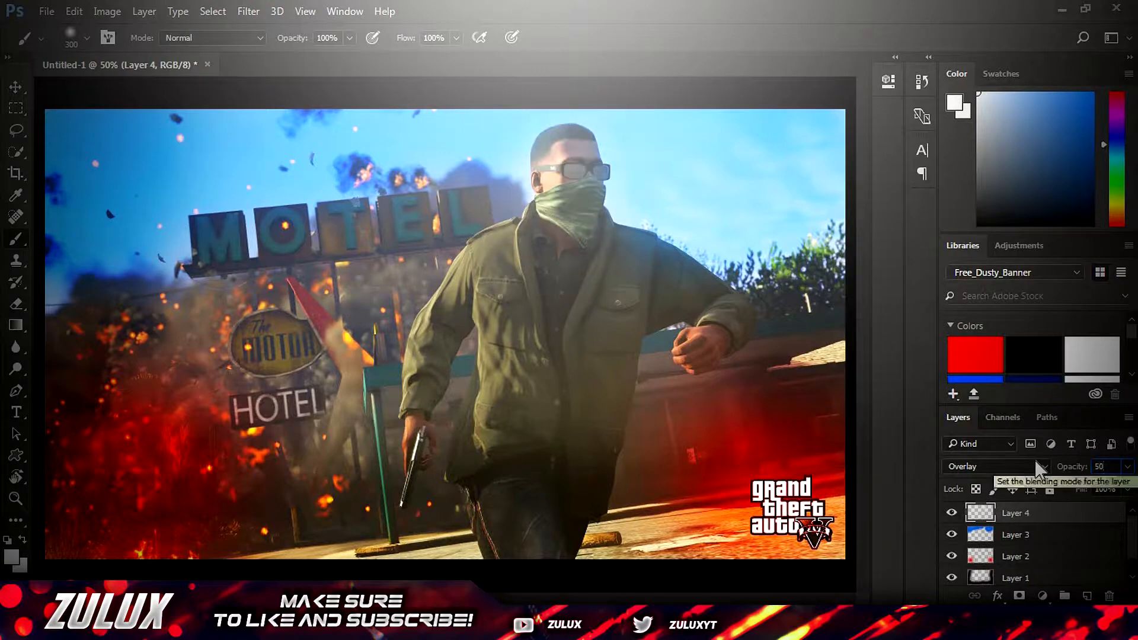
# Brush soft white highlights over the man's jacket, arms and legs and over the motel, motor and hotel signs
pyautogui.moveTo(639, 282)
pyautogui.mouseDown()
pyautogui.moveTo(588, 272)
pyautogui.moveTo(501, 382)
pyautogui.moveTo(554, 448)
pyautogui.moveTo(610, 356)
pyautogui.moveTo(700, 317)
pyautogui.moveTo(712, 346)
pyautogui.mouseUp()
pyautogui.moveTo(468, 249)
pyautogui.mouseDown()
pyautogui.moveTo(438, 278)
pyautogui.moveTo(409, 355)
pyautogui.moveTo(397, 461)
pyautogui.mouseUp()
pyautogui.moveTo(474, 554)
pyautogui.mouseDown()
pyautogui.moveTo(590, 533)
pyautogui.moveTo(586, 509)
pyautogui.moveTo(634, 400)
pyautogui.mouseUp()
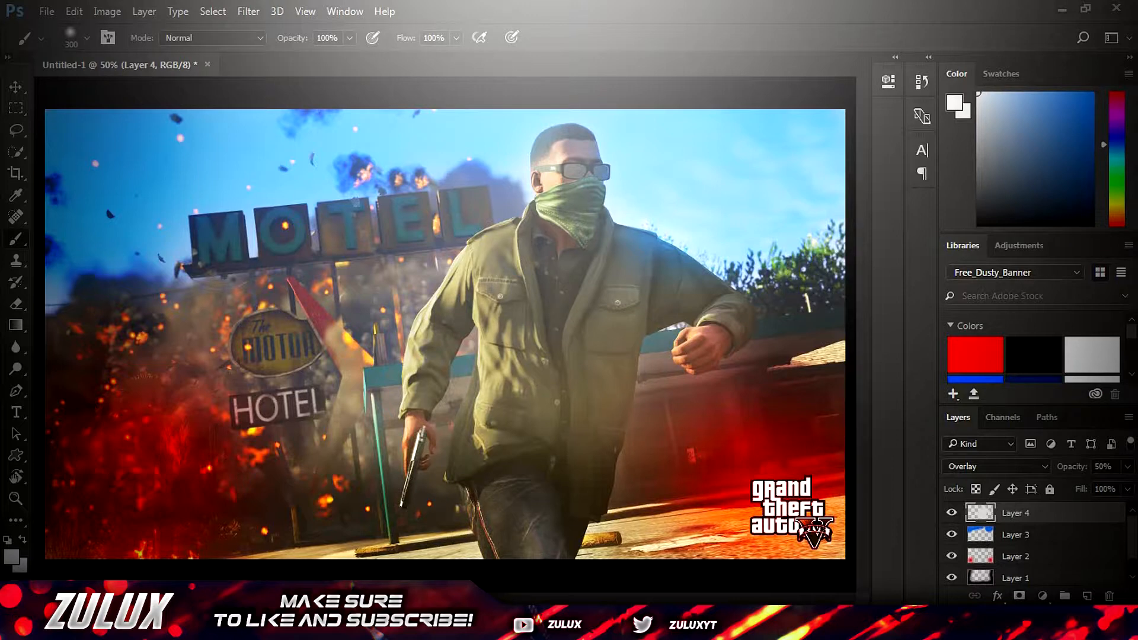
pyautogui.moveTo(196, 296)
pyautogui.mouseDown()
pyautogui.moveTo(261, 232)
pyautogui.moveTo(486, 219)
pyautogui.mouseUp()
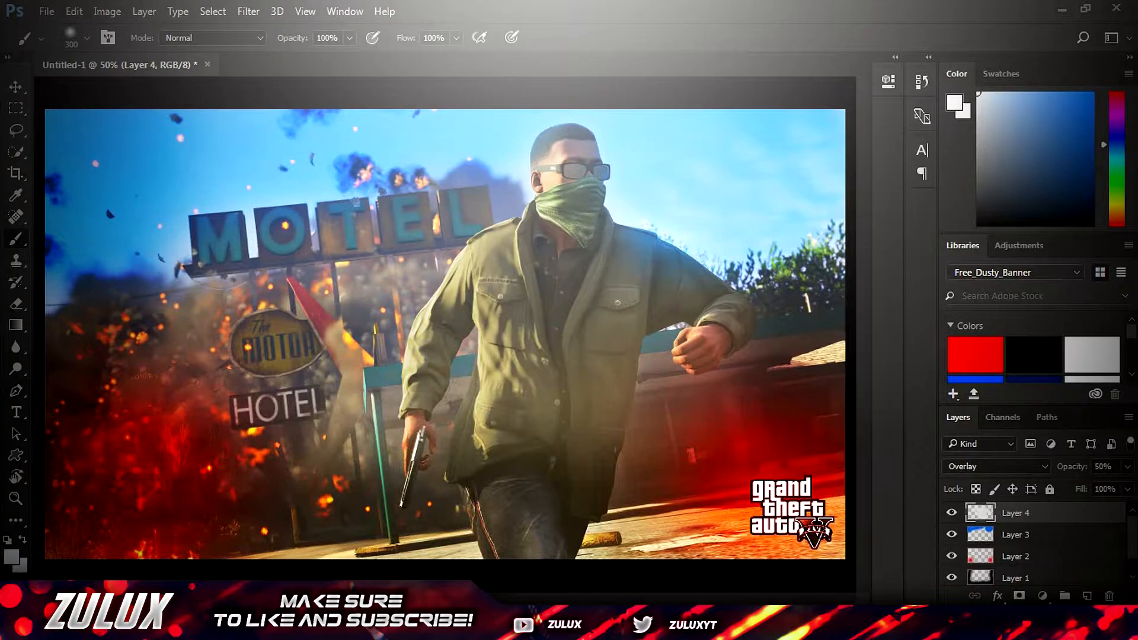
pyautogui.click(264, 346)
pyautogui.click(268, 414)
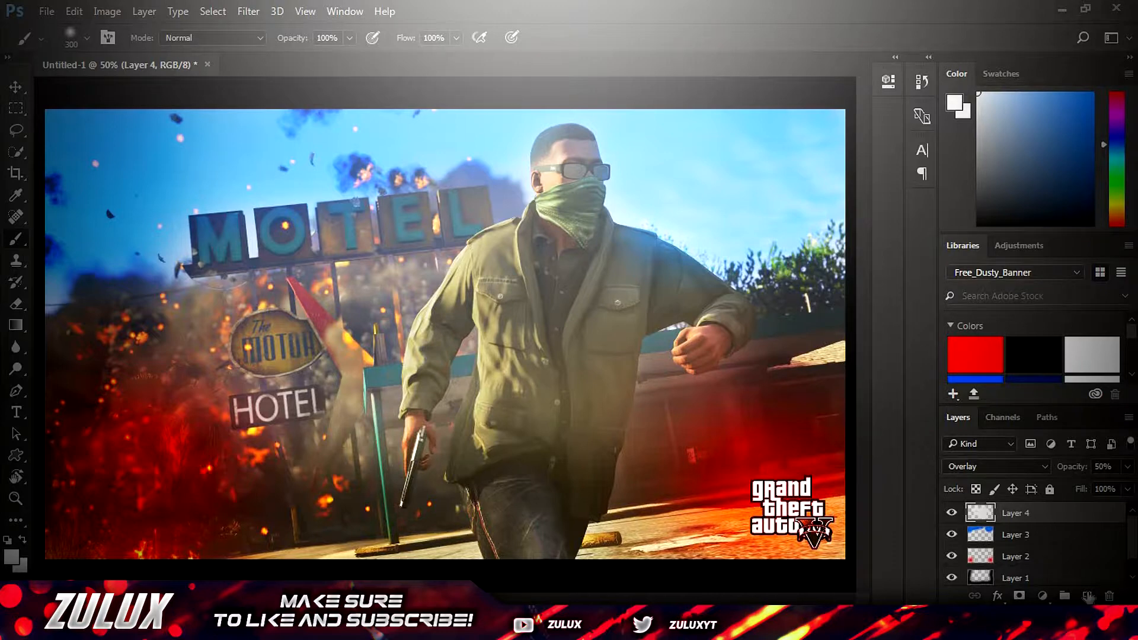
# Merge the four painted layers (Layer 1 to Layer 4) into one and set the merged layer's blend mode to Overlay
pyautogui.scroll(-1, 1064, 571)
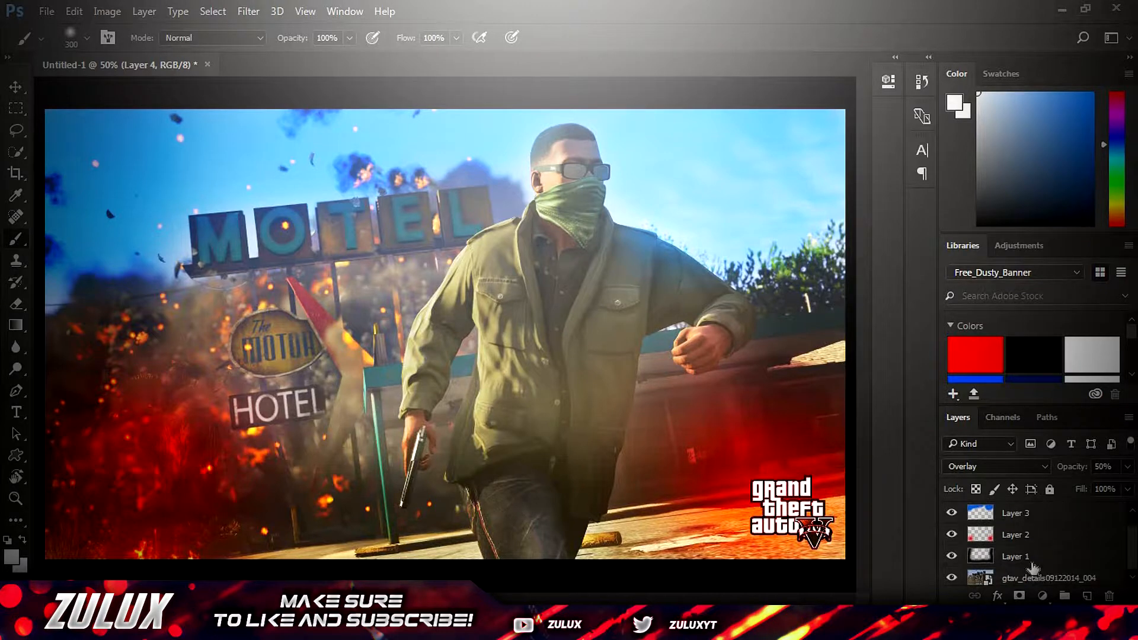
pyautogui.click(1032, 564)
pyautogui.keyDown('ctrl'); pyautogui.click(1038, 528); pyautogui.keyUp('ctrl')
pyautogui.scroll(1, 1038, 527)
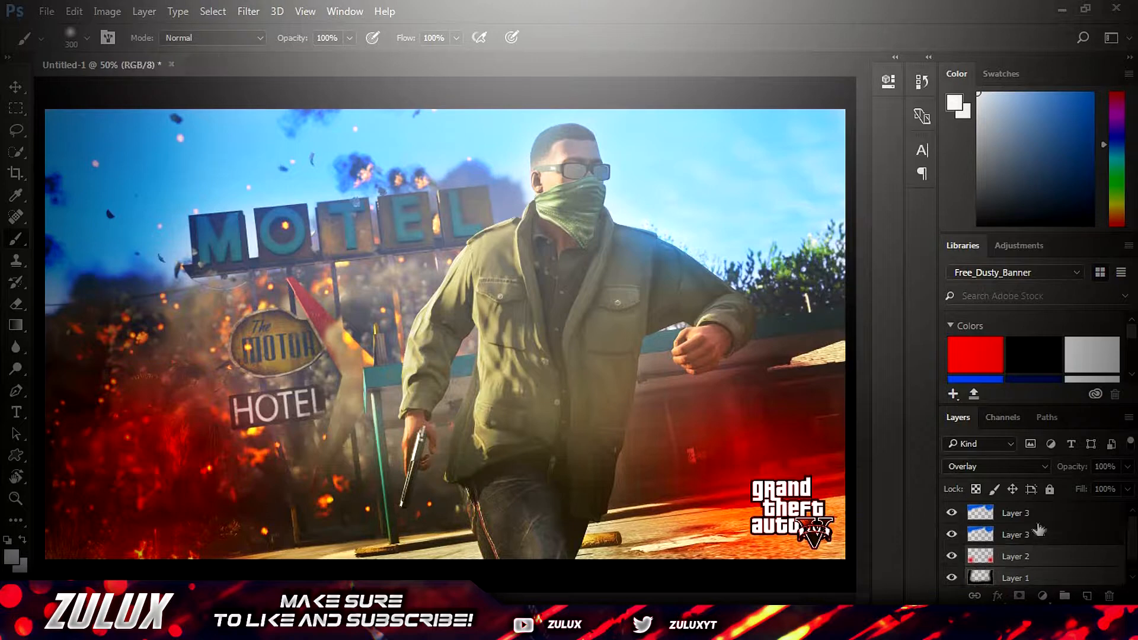
pyautogui.keyDown('ctrl'); pyautogui.click(1037, 515); pyautogui.keyUp('ctrl')
pyautogui.keyDown('ctrl'); pyautogui.click(1037, 534); pyautogui.keyUp('ctrl')
pyautogui.rightClick(1032, 540)
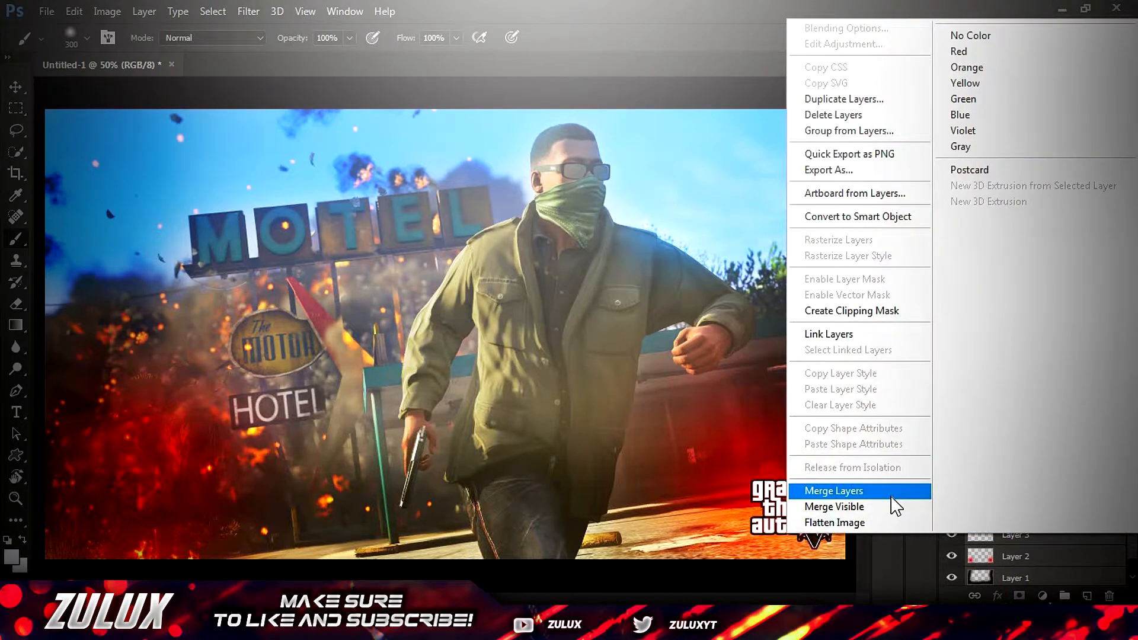
pyautogui.click(892, 492)
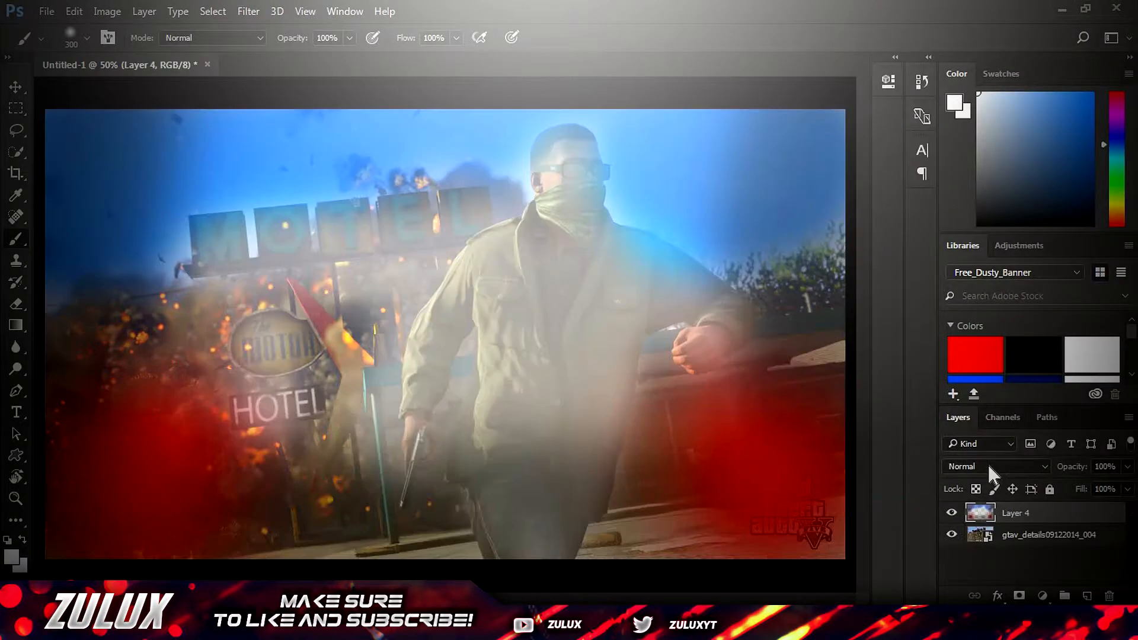
pyautogui.click(986, 465)
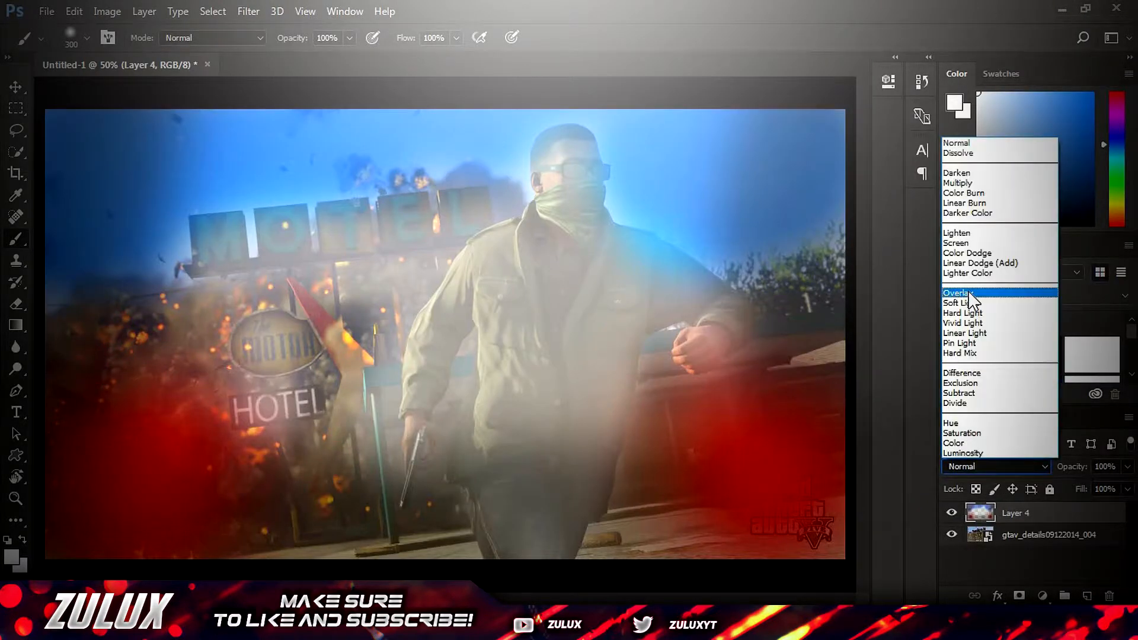
pyautogui.click(972, 293)
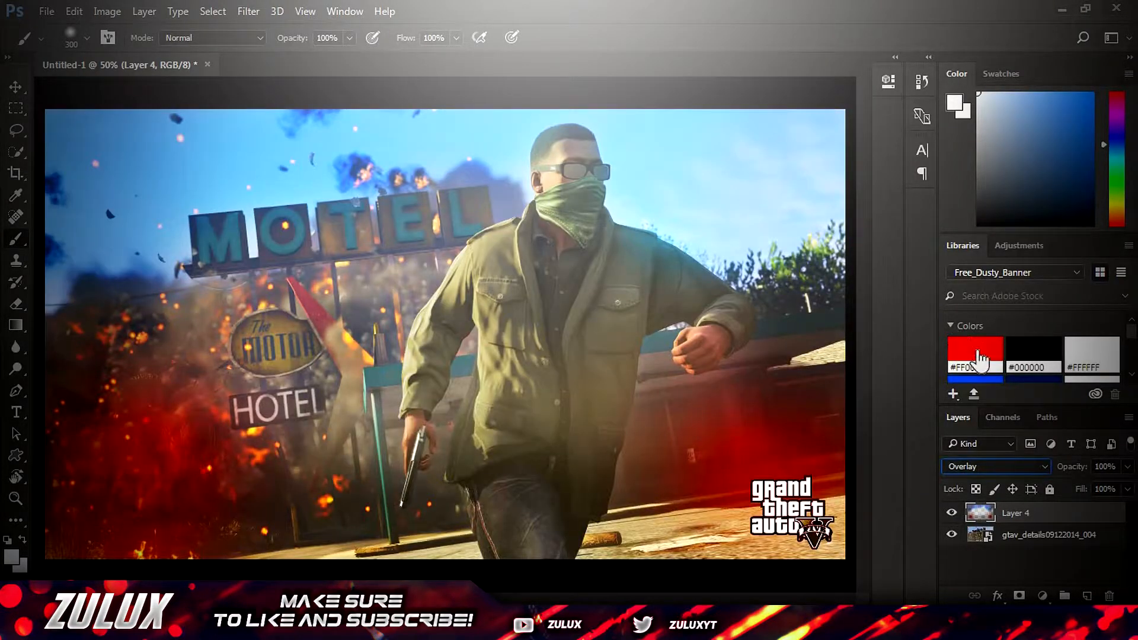
# Merge the Overlay paint layer with the gtav_details09122014_004 image layer and deselect the result
pyautogui.keyDown('shift'); pyautogui.click(1047, 537); pyautogui.keyUp('shift')
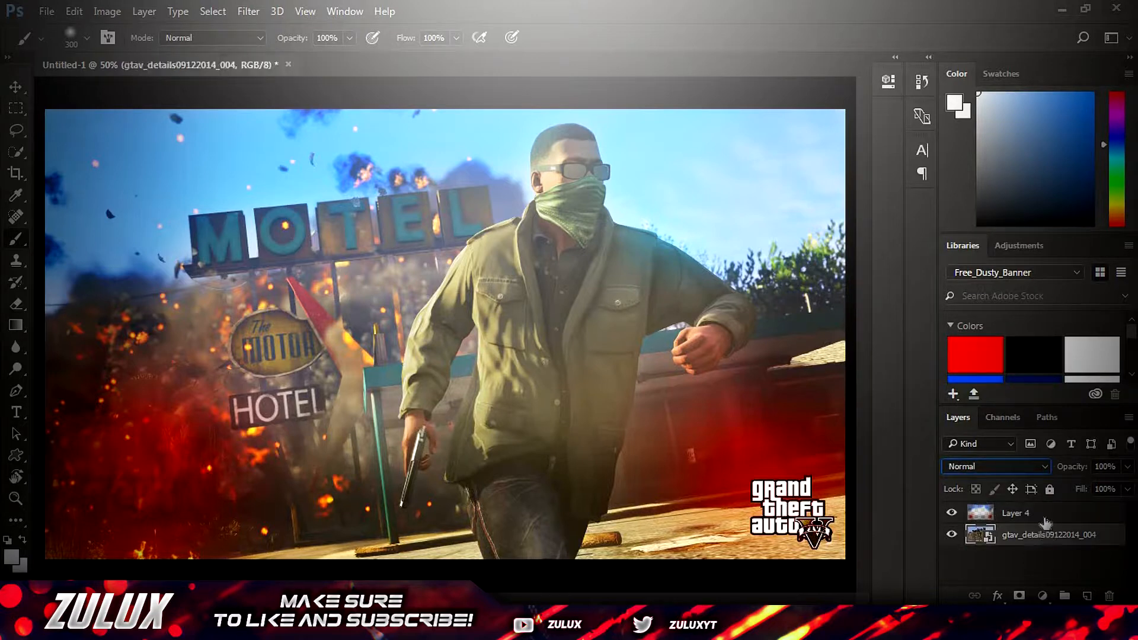
pyautogui.rightClick(1040, 516)
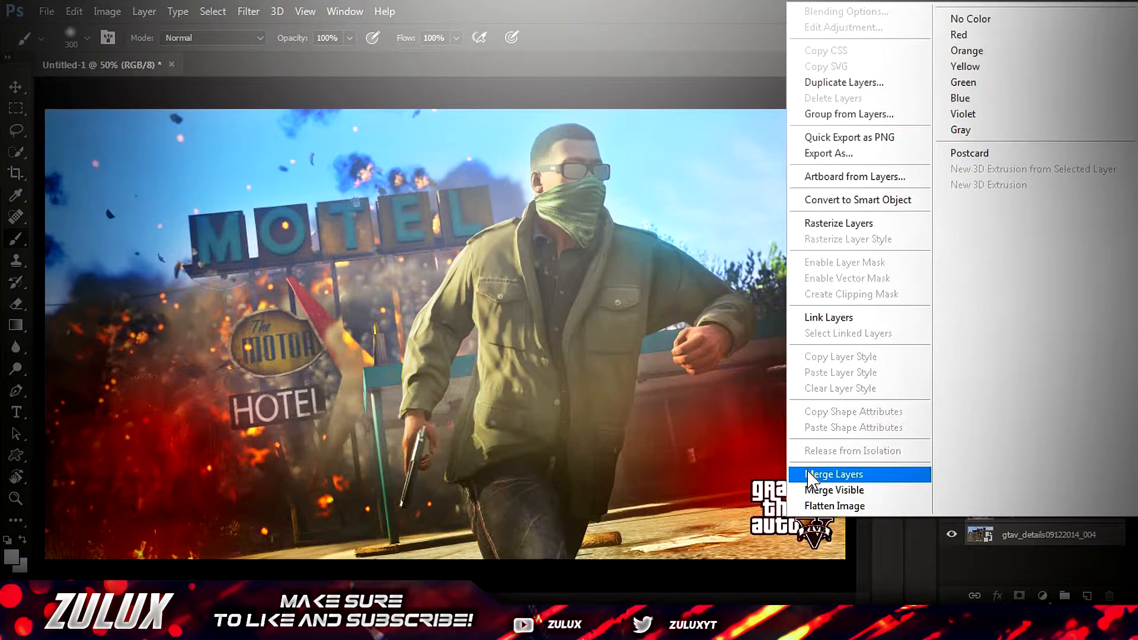
pyautogui.click(814, 474)
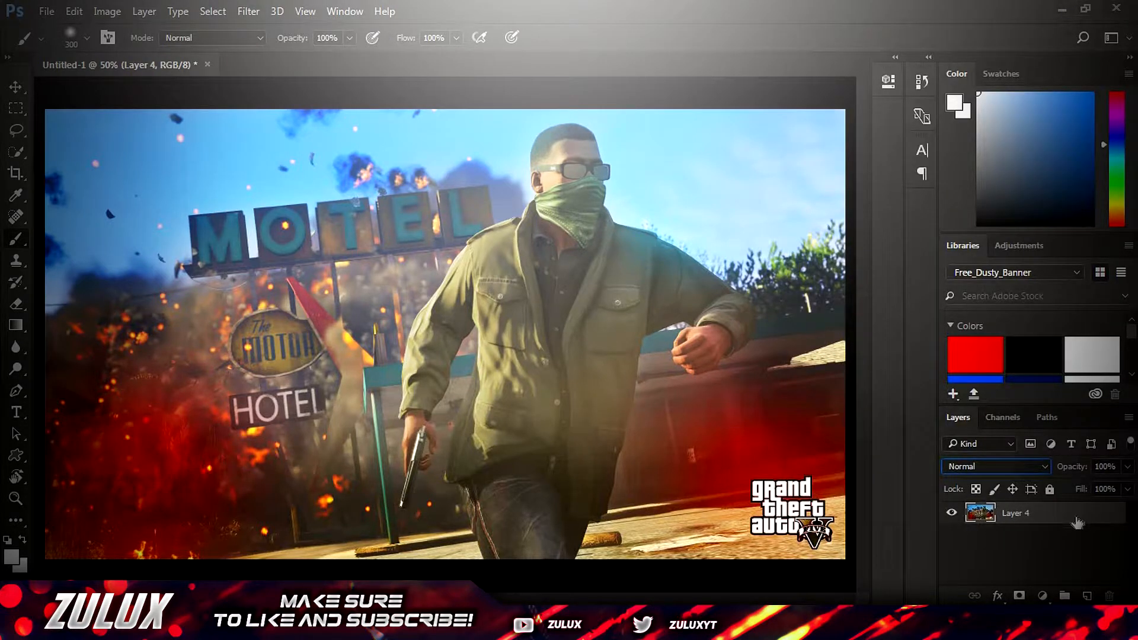
pyautogui.click(1049, 560)
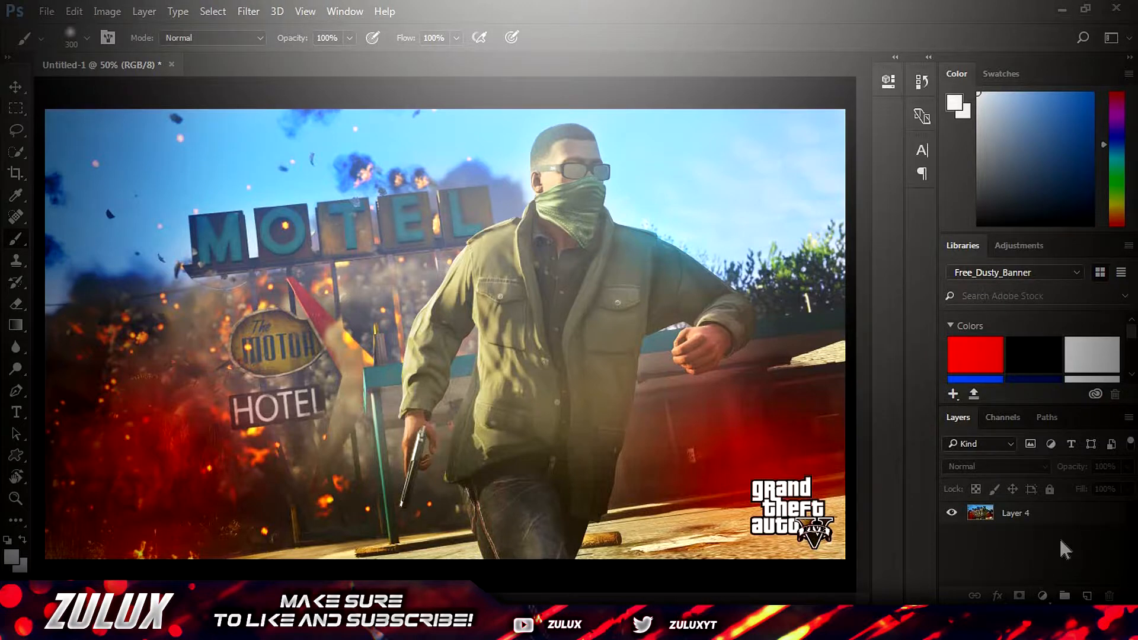
# Add a Brightness/Contrast adjustment layer with brightness 15 and contrast 15
pyautogui.click(1043, 596)
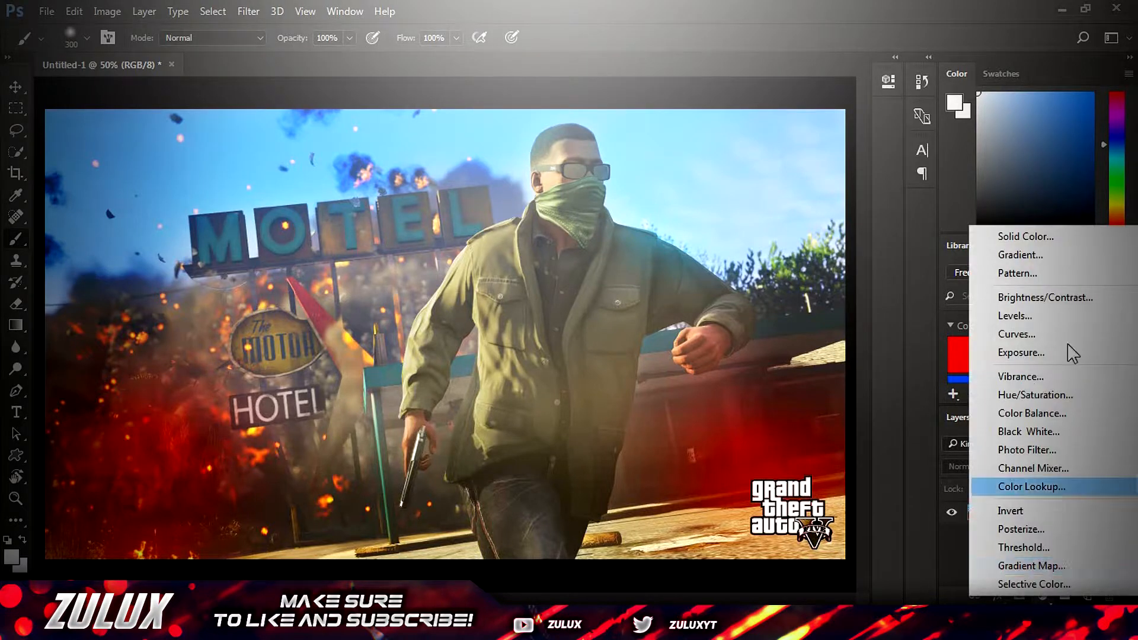
pyautogui.click(1086, 300)
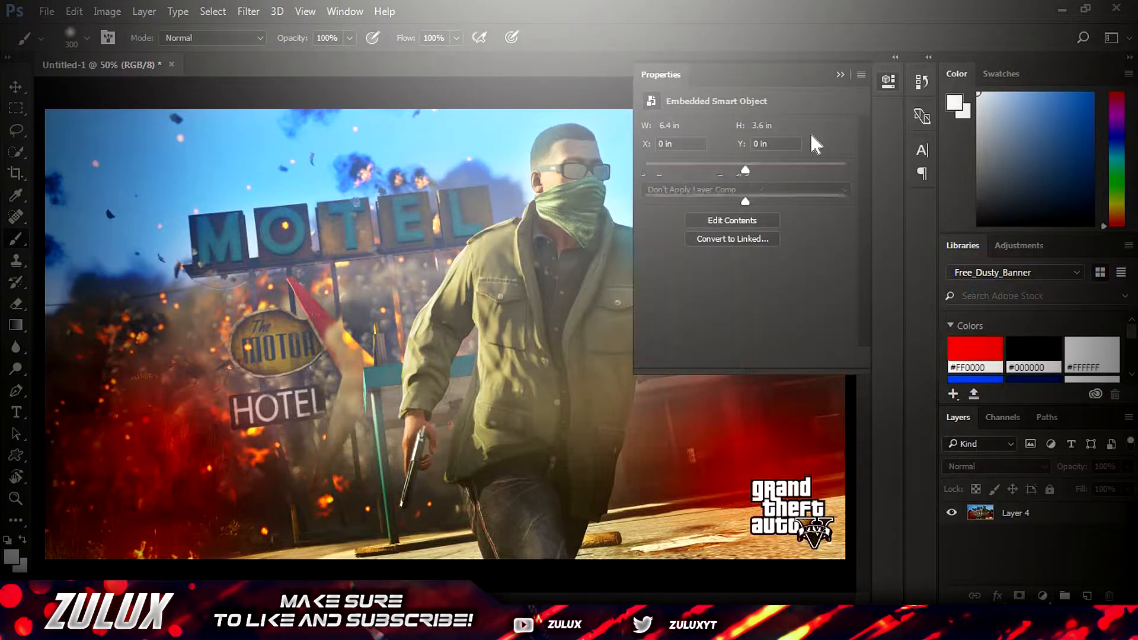
pyautogui.write('20')
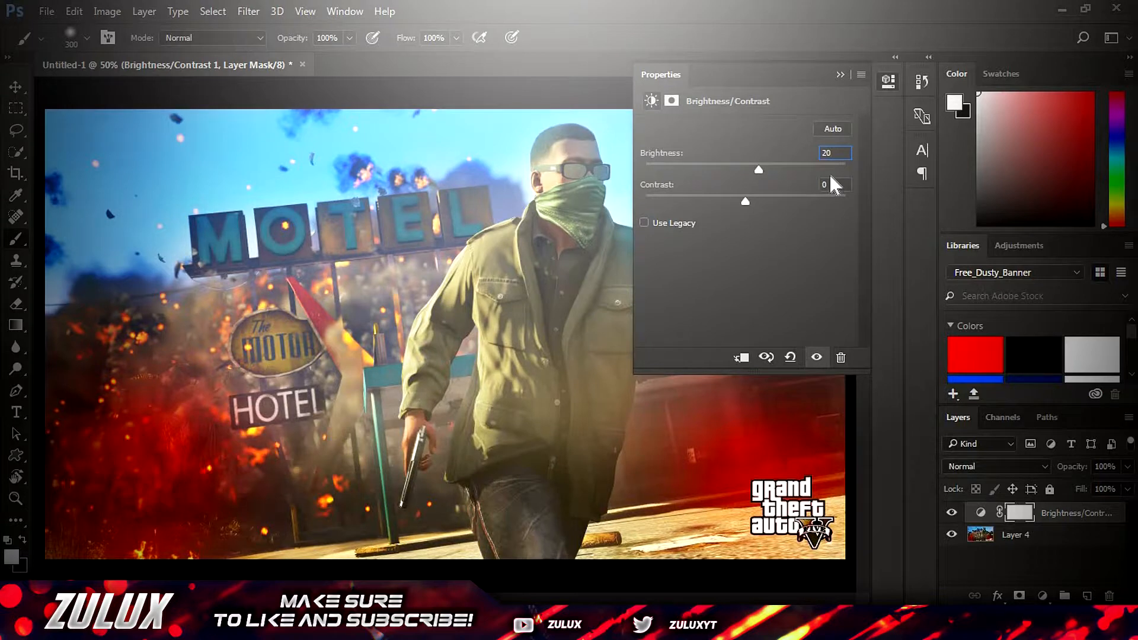
pyautogui.press('BackSpace')
pyautogui.press('BackSpace')
pyautogui.write('15')
pyautogui.press('Tab')
# Add a Curves adjustment layer and shape the RGB curve with lowered shadows, raised midtones and slightly lowered highlights
pyautogui.click(1043, 596)
pyautogui.click(652, 394)
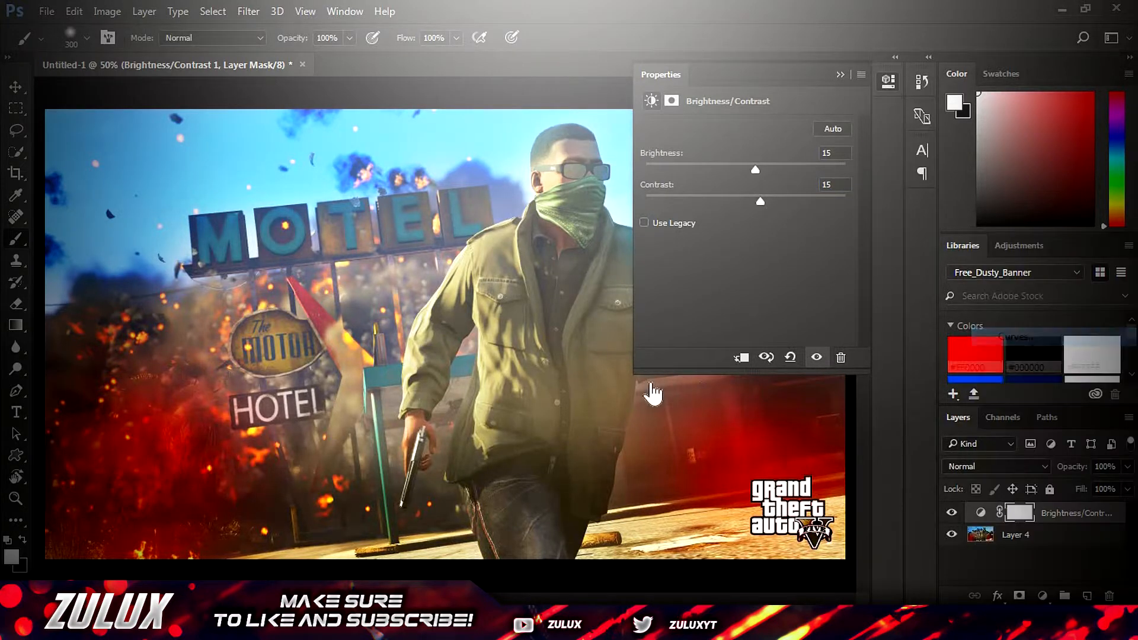
pyautogui.moveTo(711, 296); pyautogui.dragTo(718, 310)
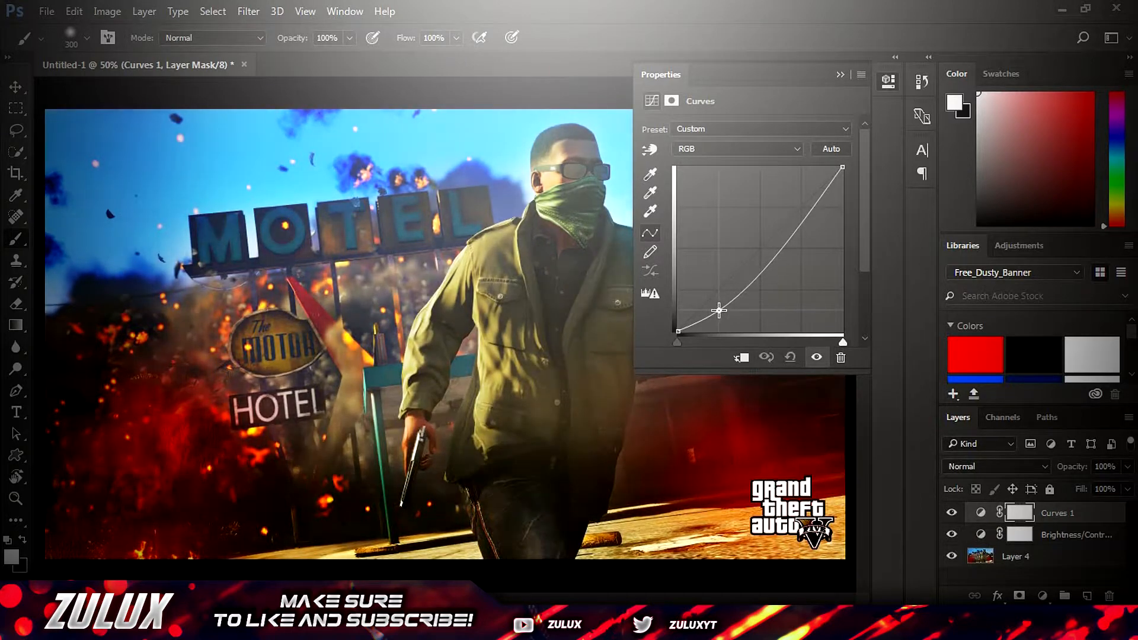
pyautogui.moveTo(770, 257); pyautogui.dragTo(760, 243)
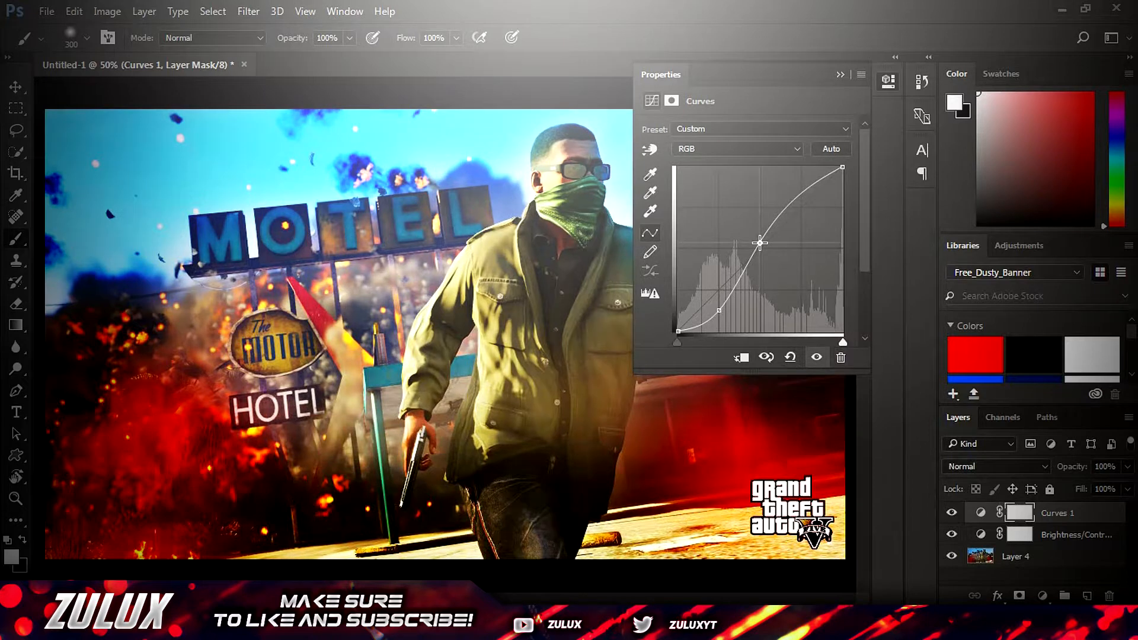
pyautogui.moveTo(810, 185); pyautogui.dragTo(820, 204)
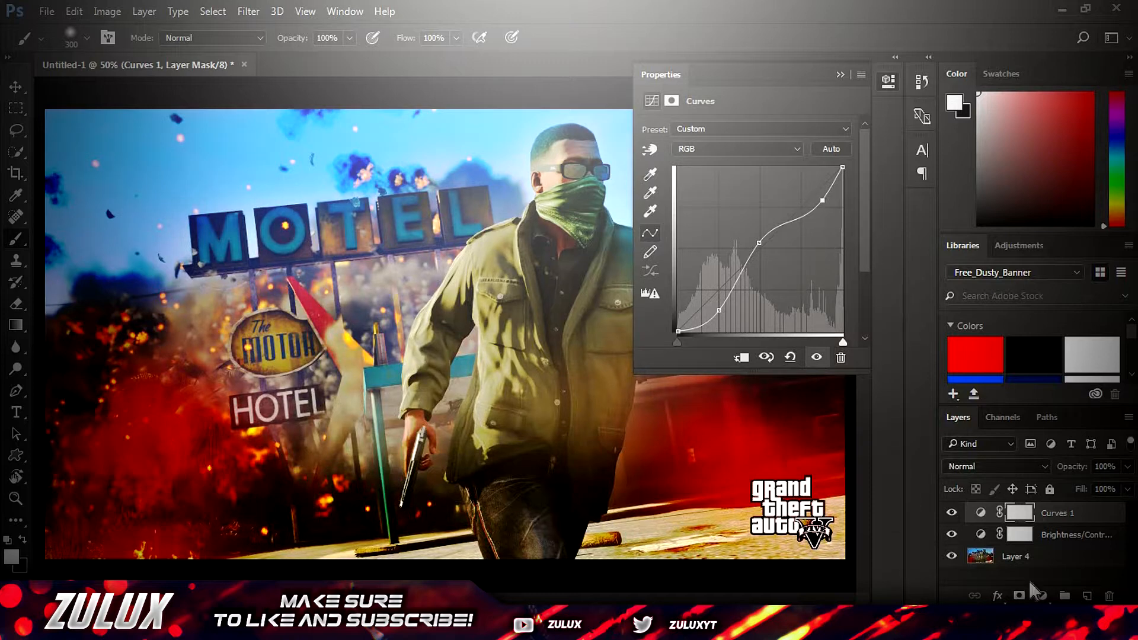
# Add a Vibrance adjustment layer with vibrance 10 and saturation 10
pyautogui.click(1042, 596)
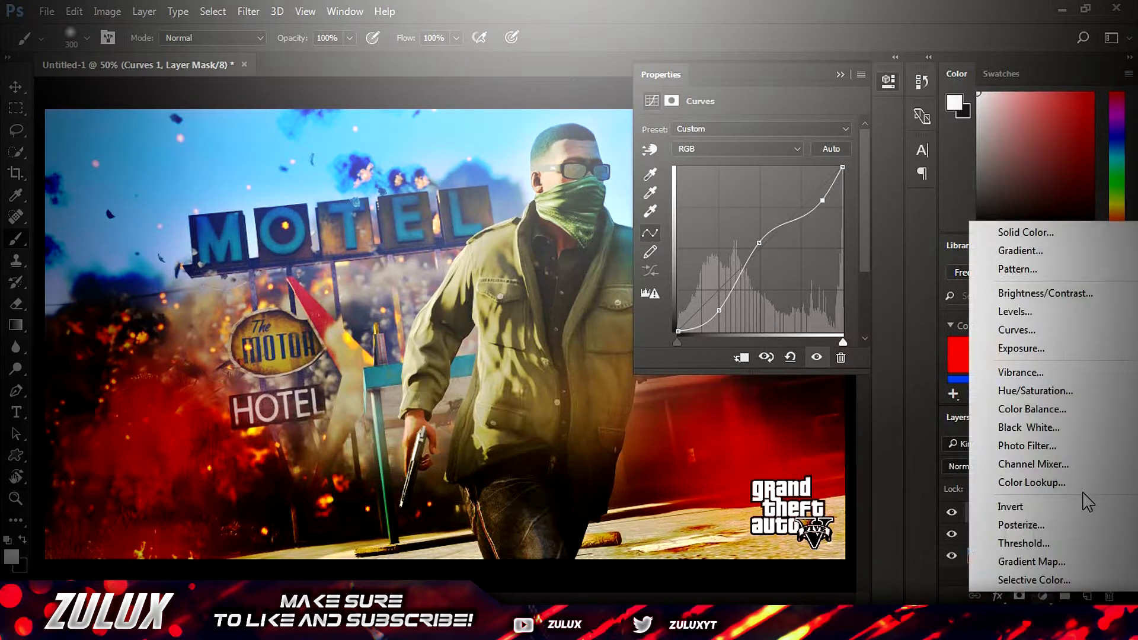
pyautogui.click(1076, 379)
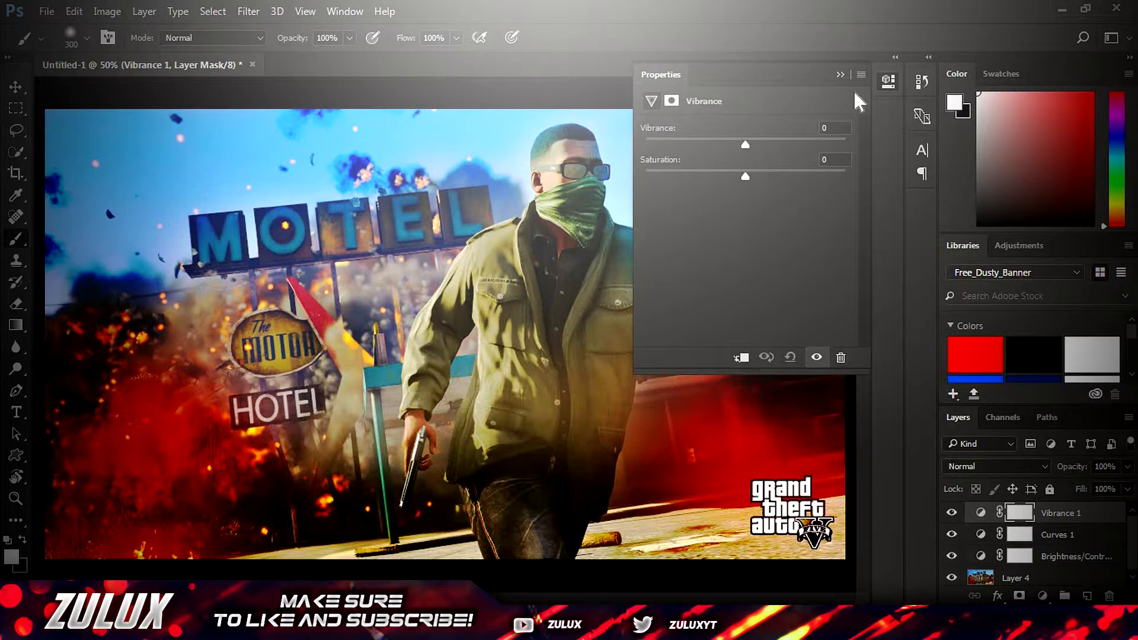
pyautogui.write('10')
pyautogui.click(830, 160)
pyautogui.write('10')
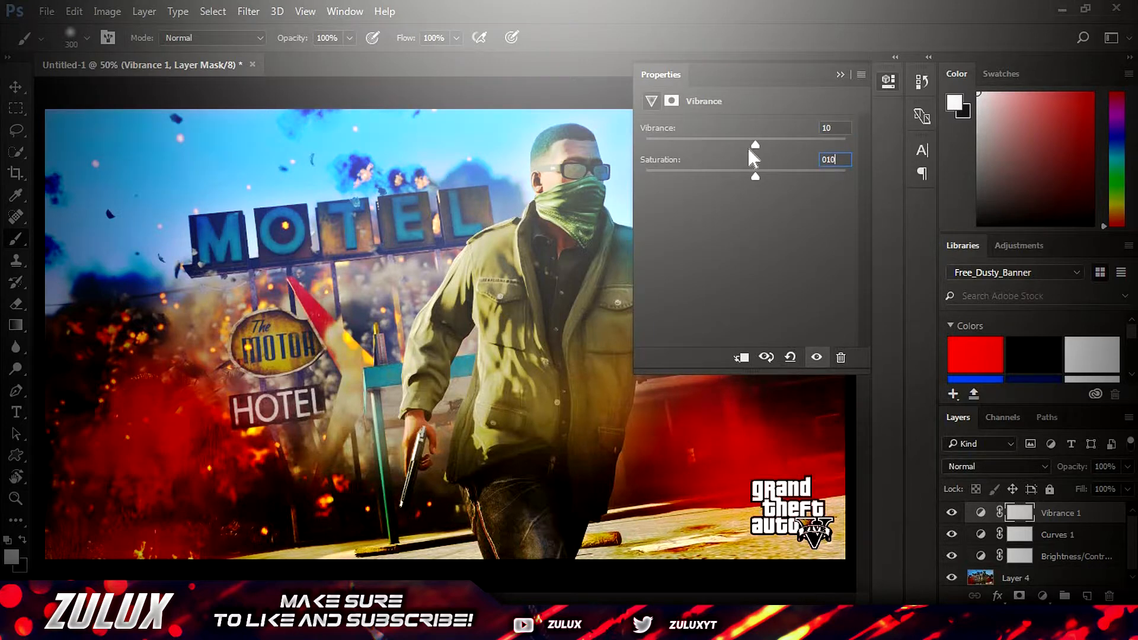
# Save the image to the Desktop as a JPEG at maximum quality 12 and close the program
pyautogui.click(50, 15)
pyautogui.click(119, 187)
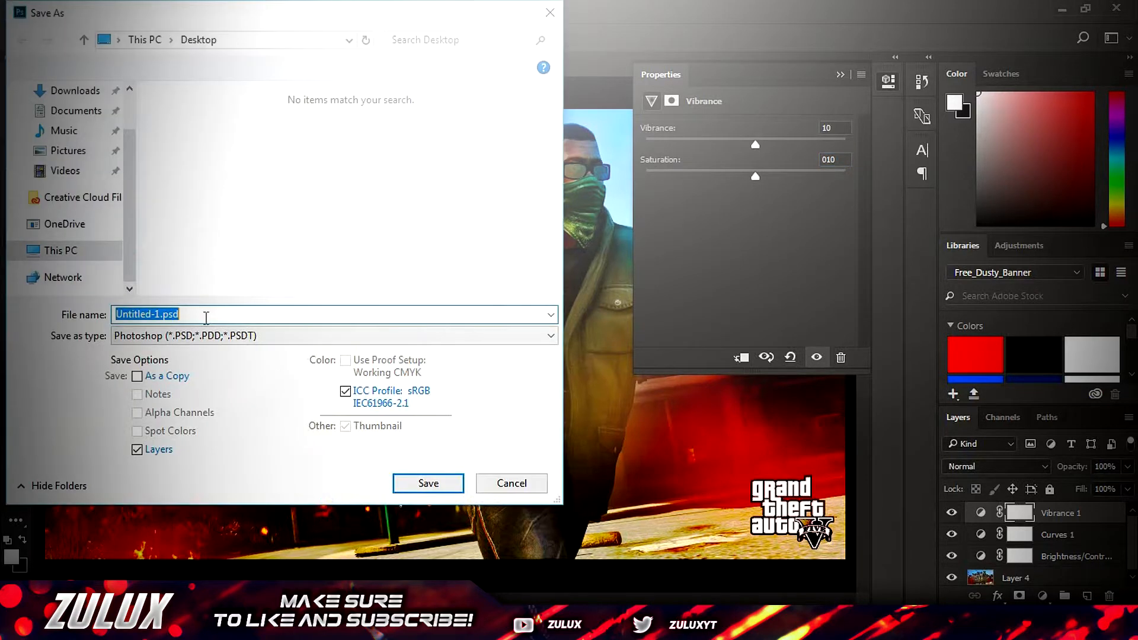
pyautogui.click(274, 336)
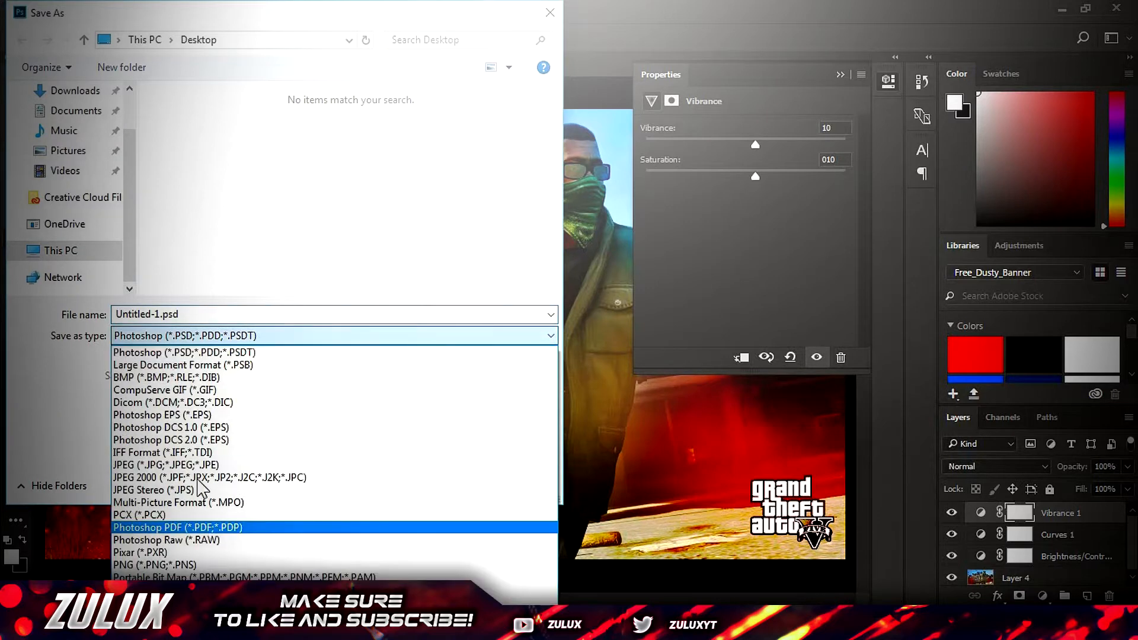
pyautogui.click(199, 468)
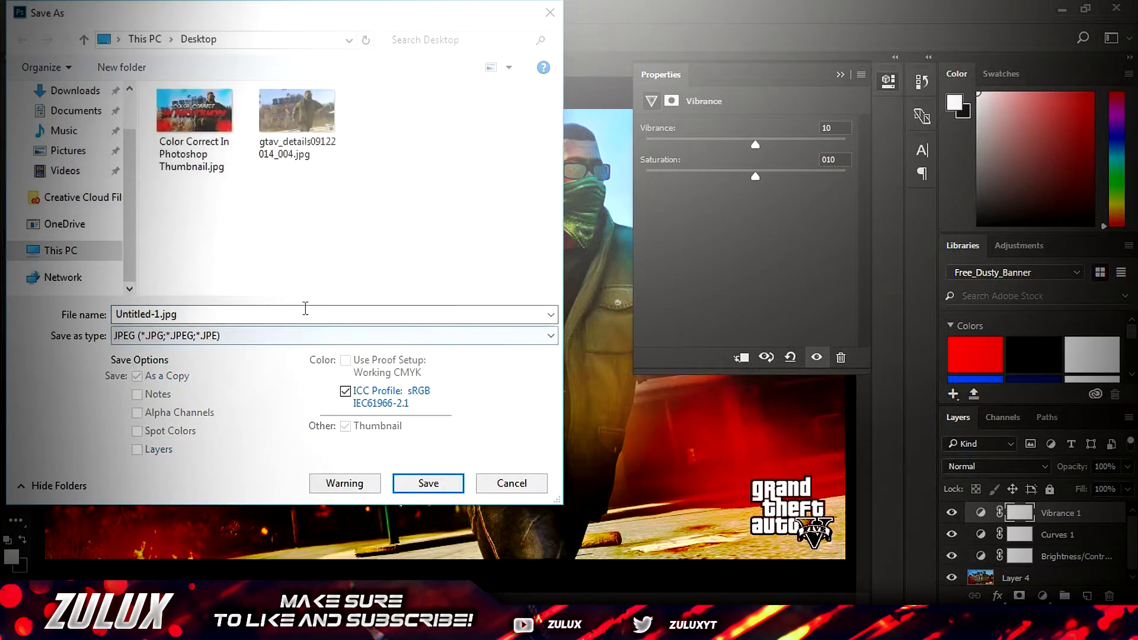
pyautogui.click(432, 491)
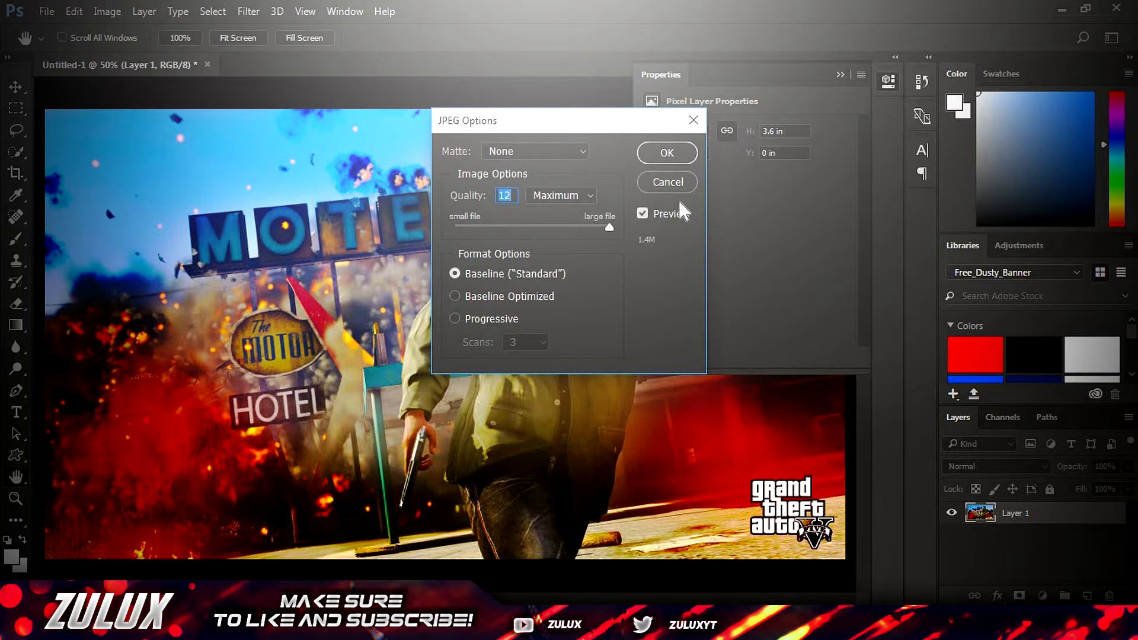
pyautogui.click(667, 153)
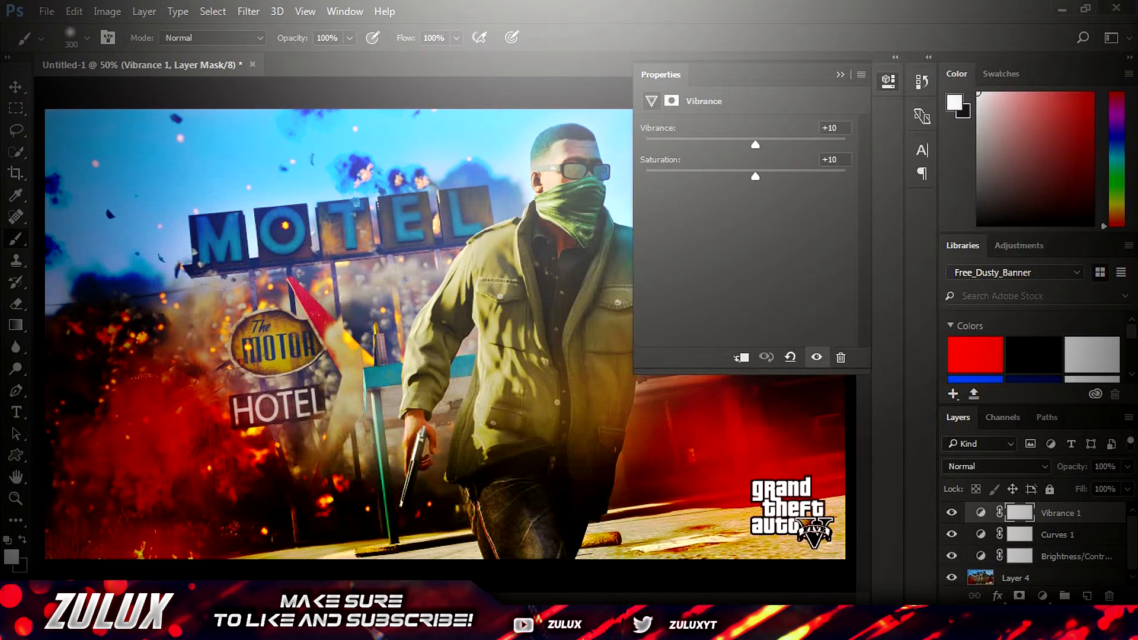
pyautogui.click(1116, 7)
pyautogui.click(557, 247)
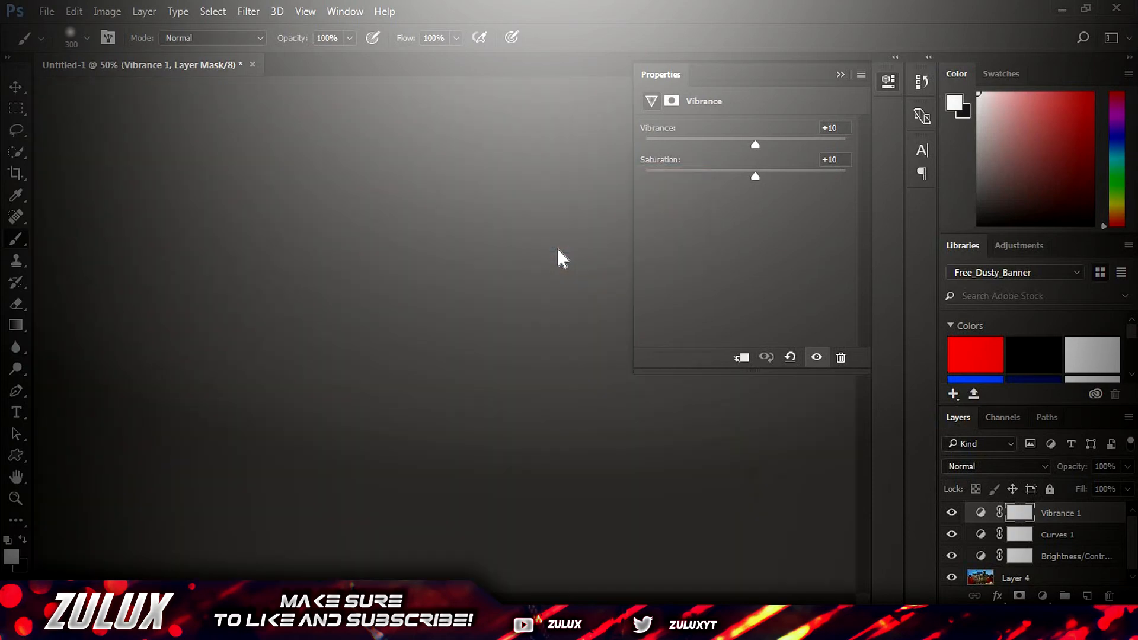